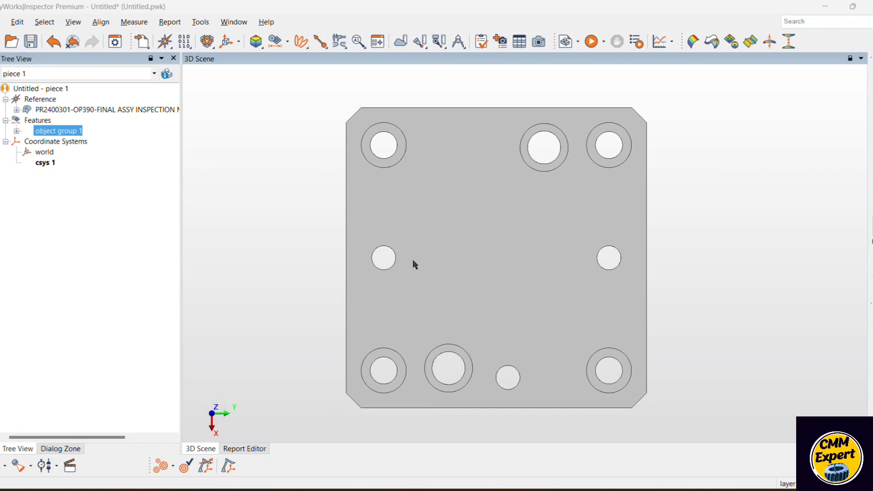
scroll(422, 258, "down", 3)
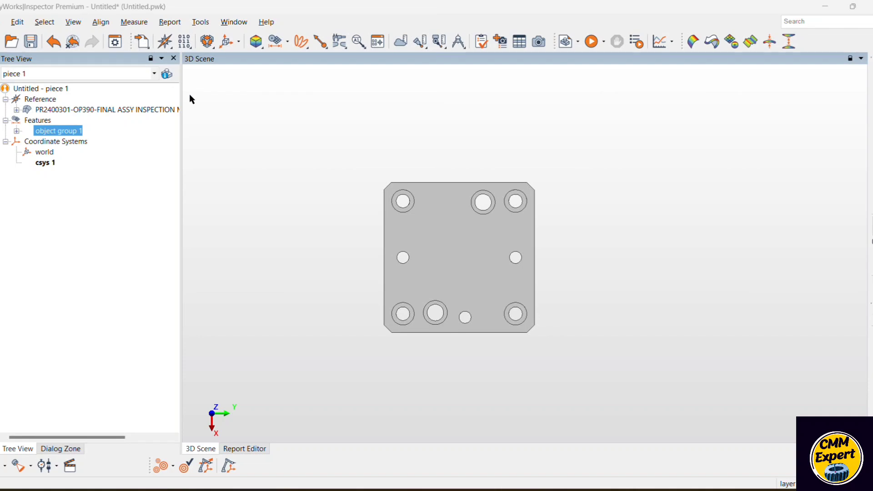
left_click(147, 44)
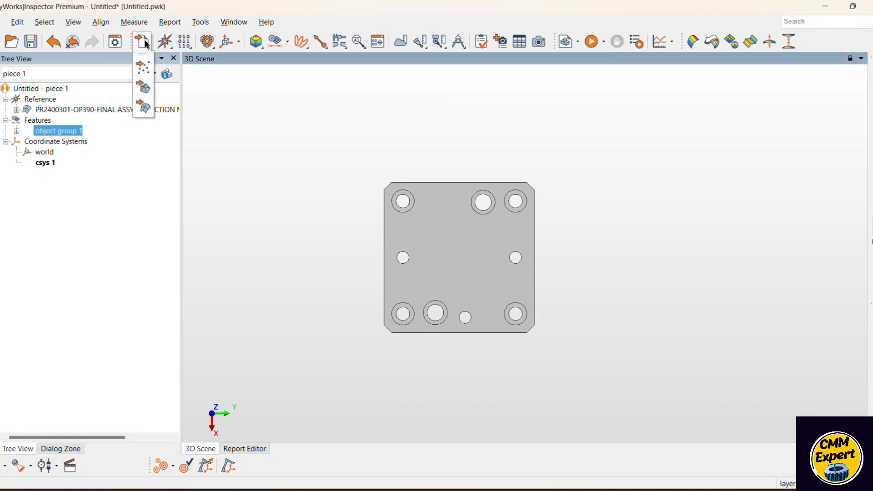
left_click(145, 109)
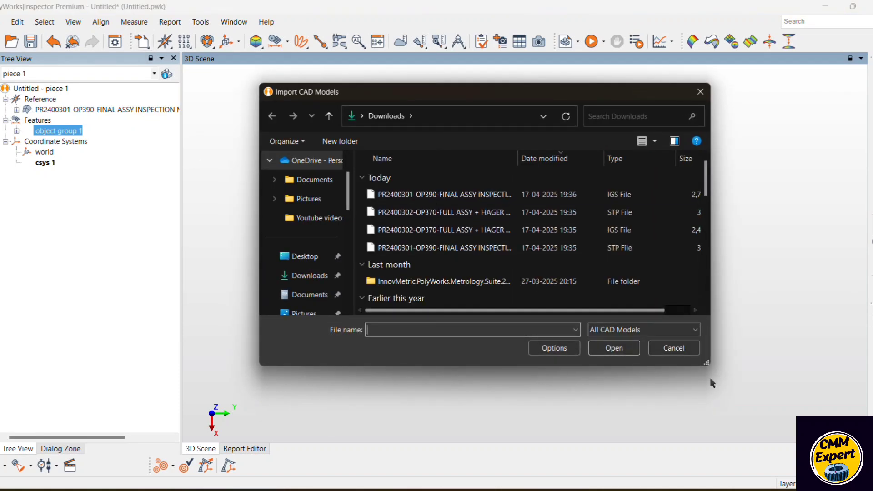
left_click(664, 349)
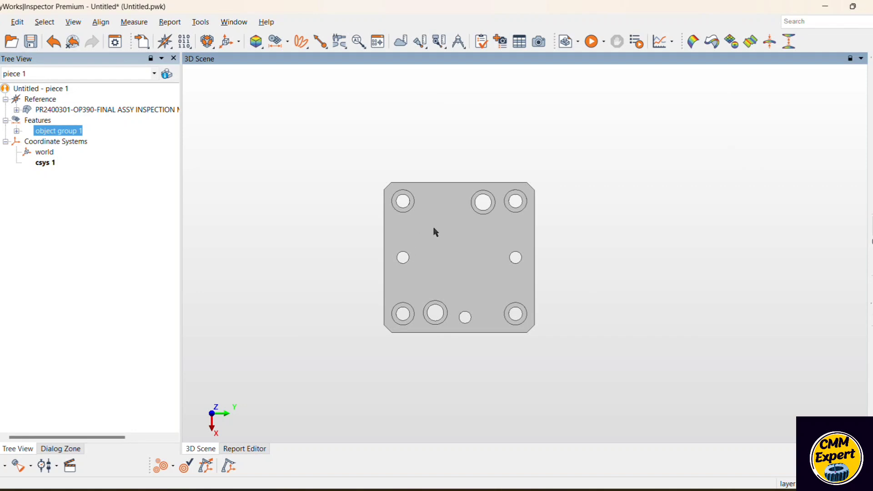
Step: Enable device simulation and create a plane feature by picking the plate's top face on the CAD model
scroll(456, 277, "up", 3)
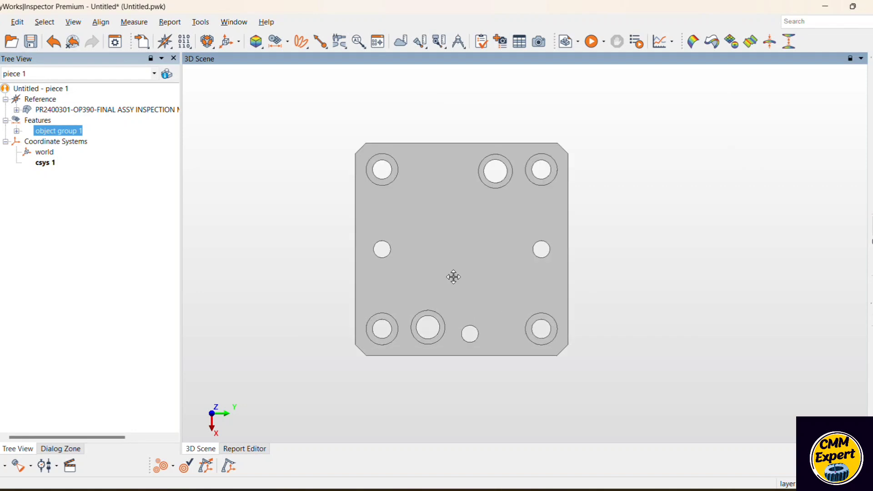
scroll(472, 288, "up", 2)
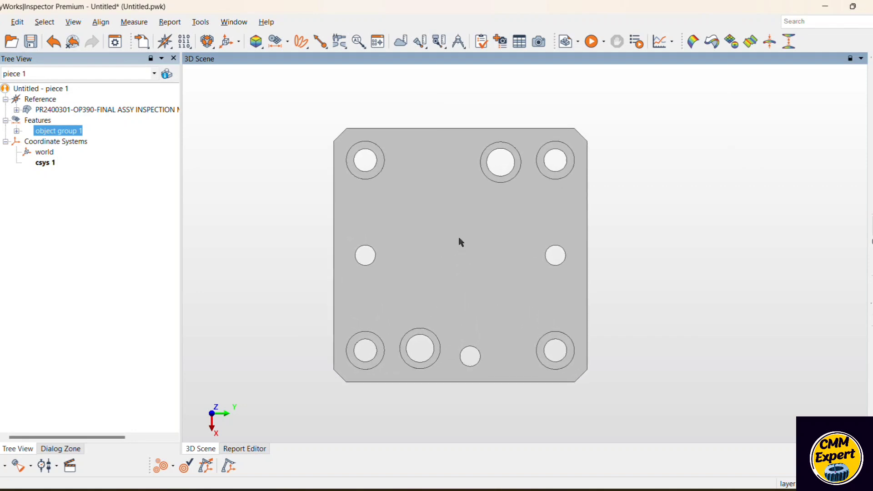
middle_click_drag(482, 302, 504, 314)
left_click_drag(514, 310, 510, 287)
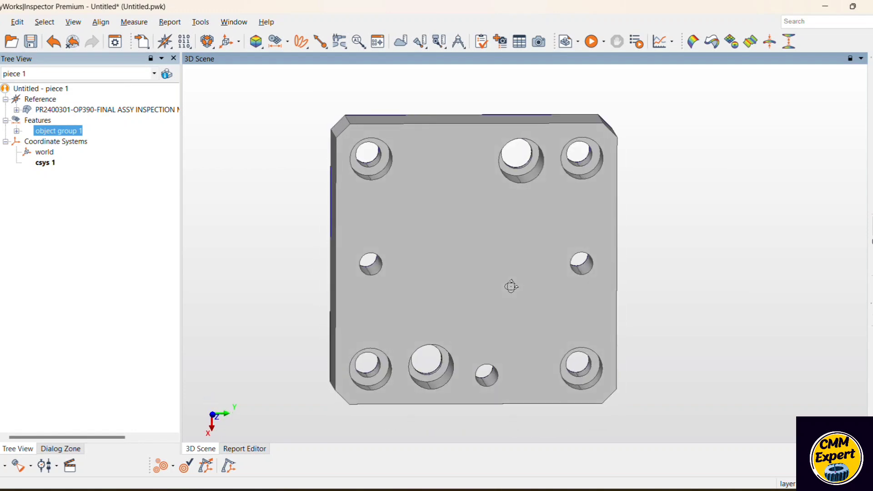
left_click(212, 413)
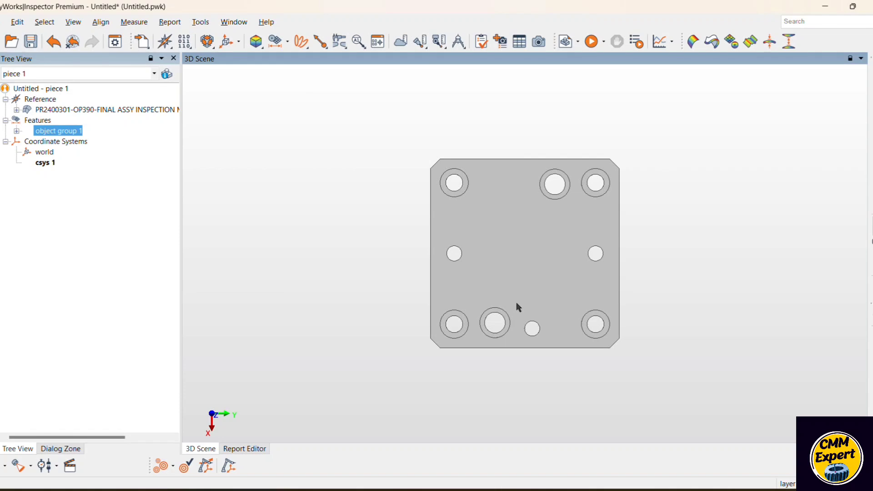
middle_click_drag(514, 302, 483, 304)
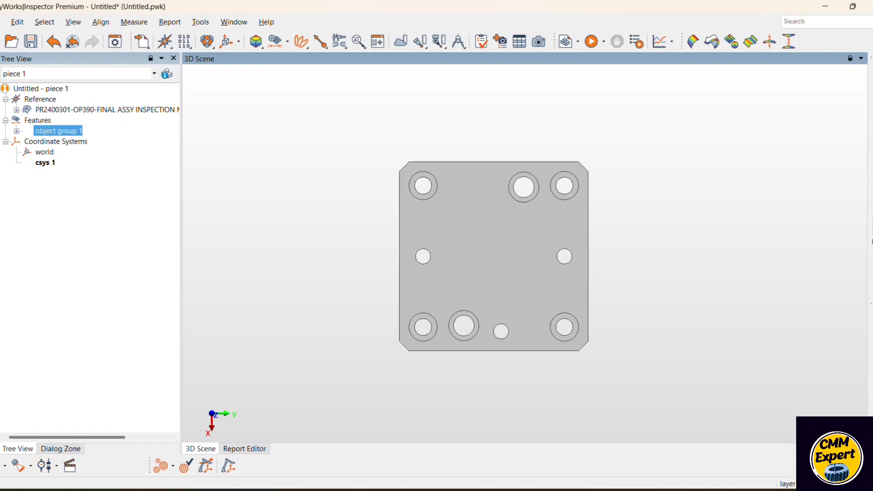
left_click(69, 465)
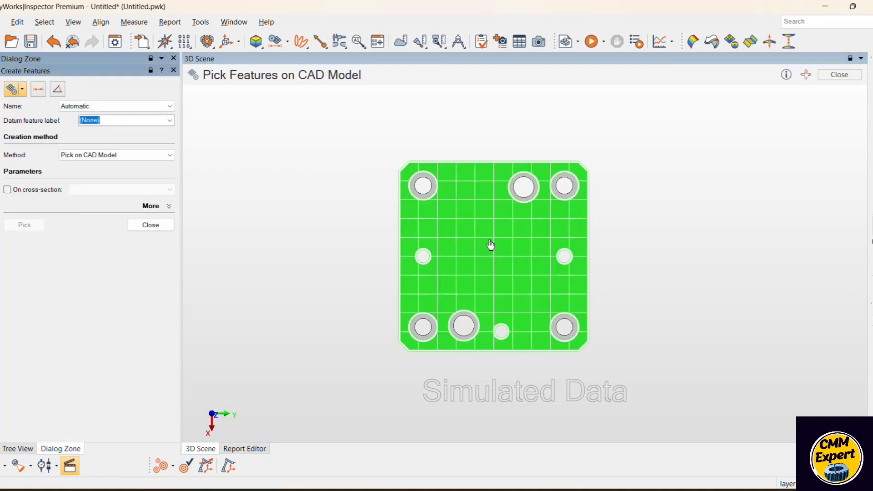
left_click(491, 245)
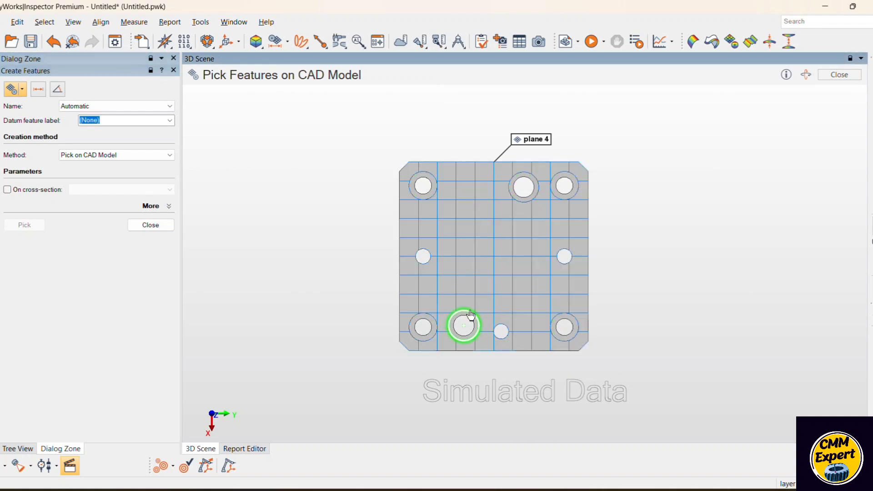
Step: Pick circle features on the 9 mm through-bores of the two counterbored corner holes on the plate's +Y side
scroll(569, 200, "up", 5)
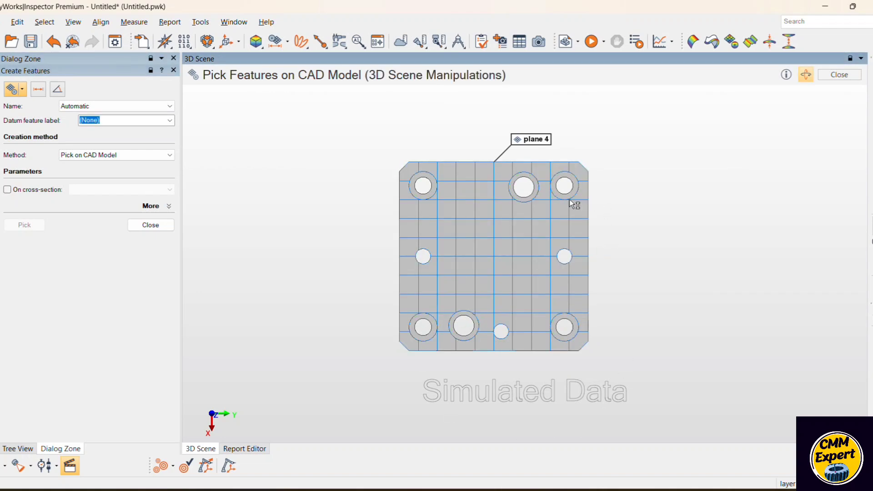
scroll(569, 198, "up", 3)
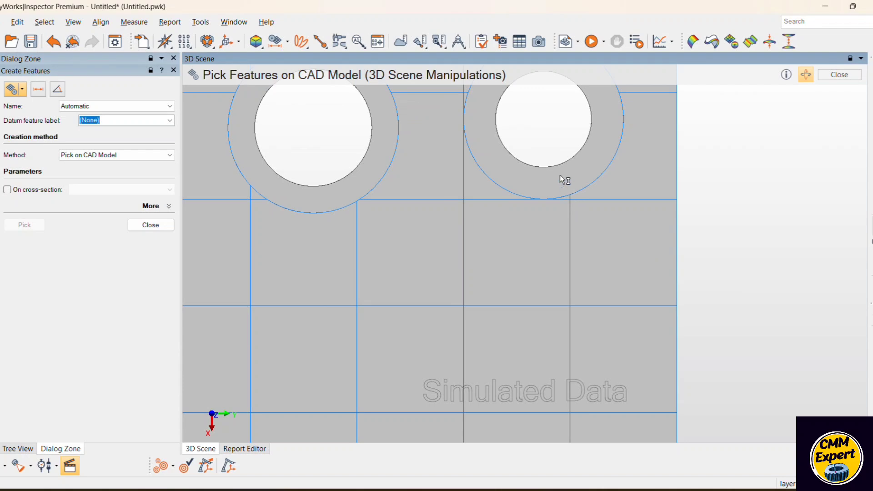
left_click(560, 170)
scroll(558, 205, "down", 8)
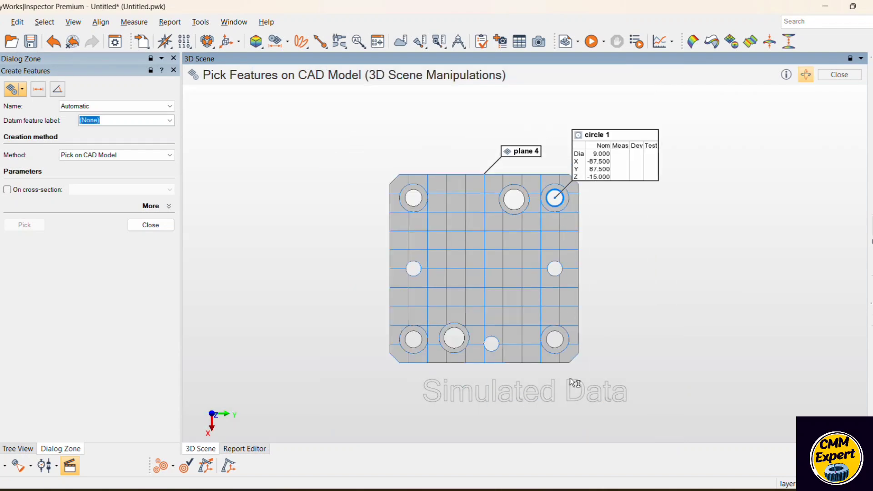
scroll(564, 355, "up", 5)
left_click(533, 265)
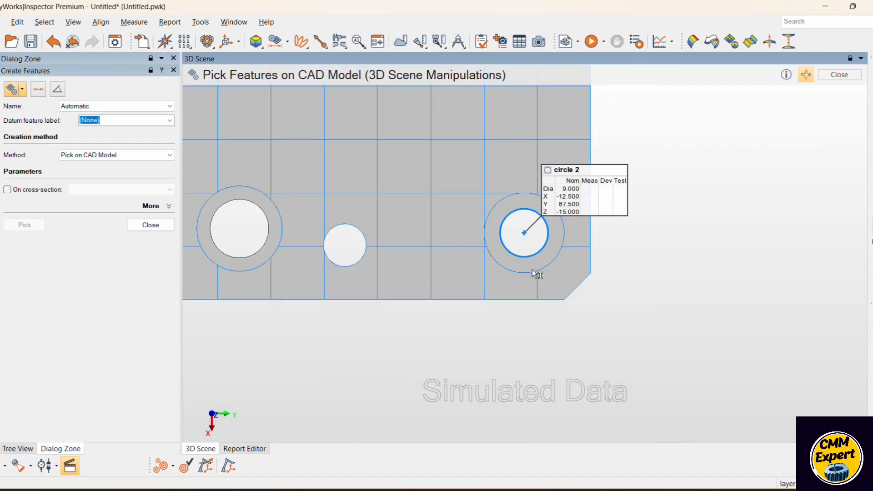
scroll(531, 268, "down", 8)
middle_click_drag(532, 267, 536, 309)
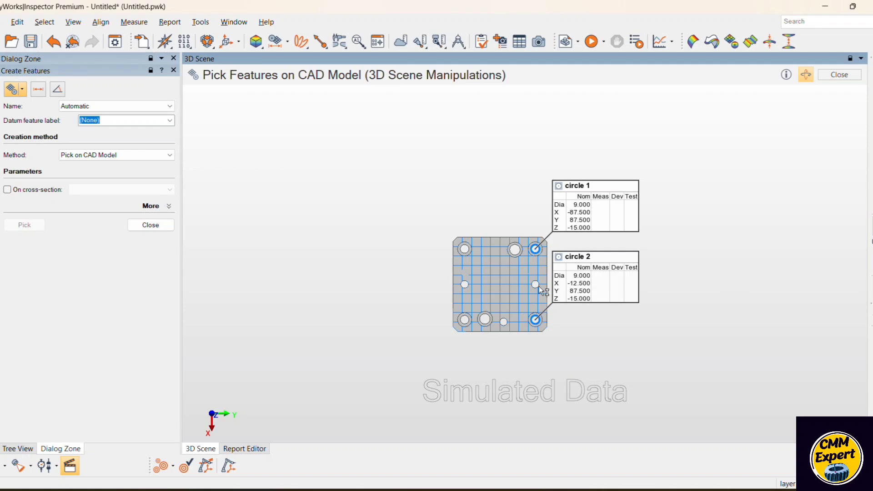
left_click(157, 227)
Step: Choose PolyWorks Virtual Probe as the current probing device
scroll(513, 354, "up", 3)
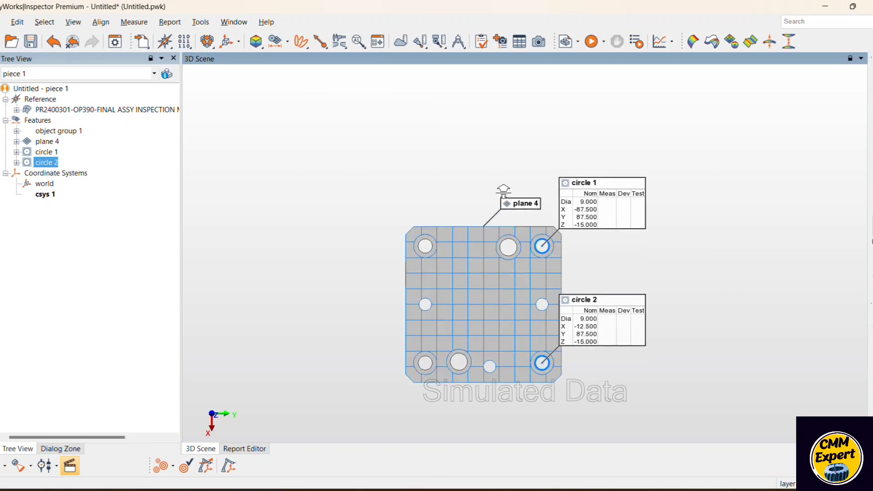
scroll(553, 337, "up", 3)
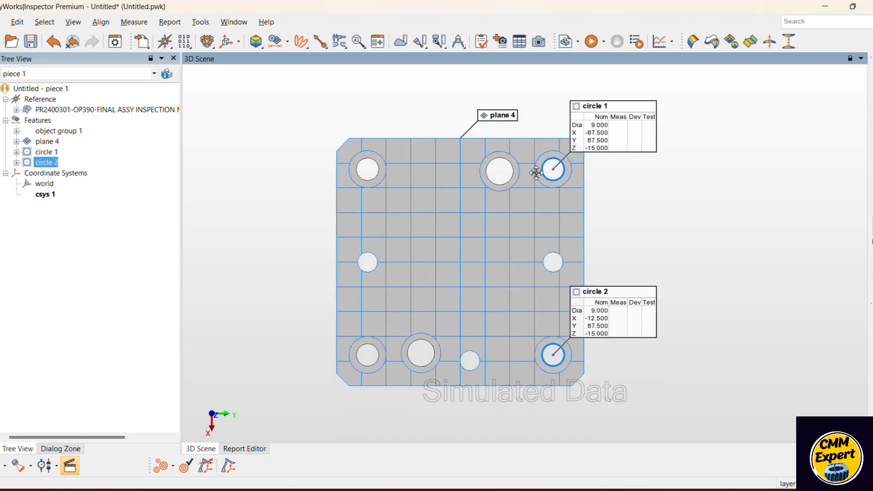
scroll(555, 272, "up", 1)
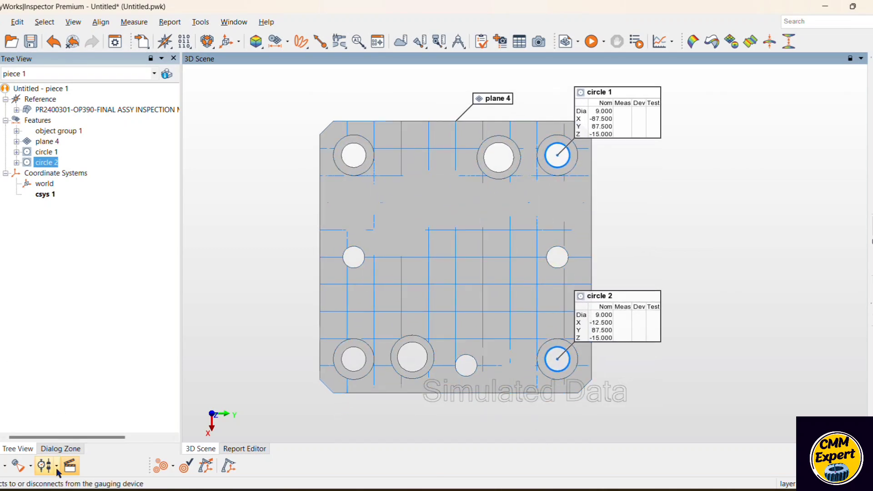
left_click(18, 465)
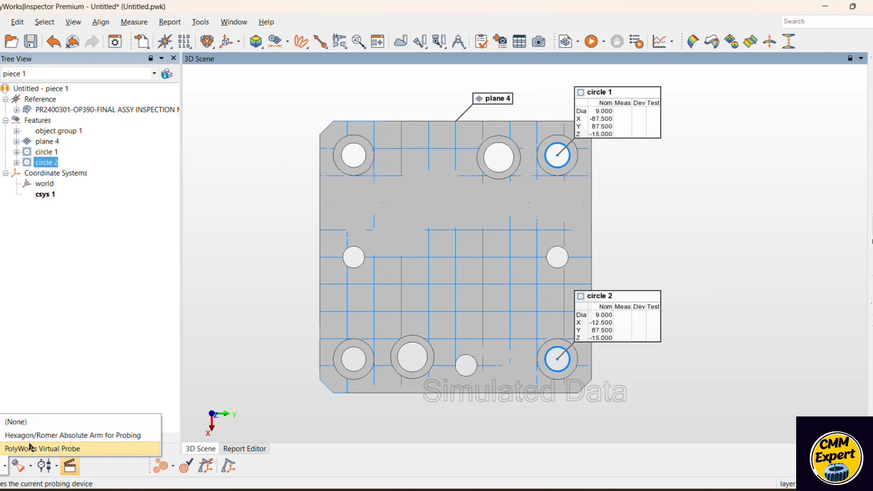
left_click(42, 448)
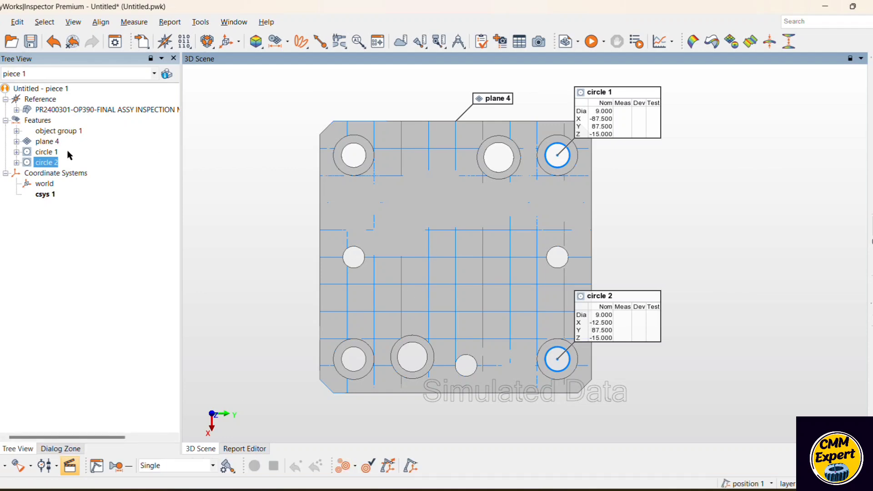
left_click_drag(74, 141, 37, 170)
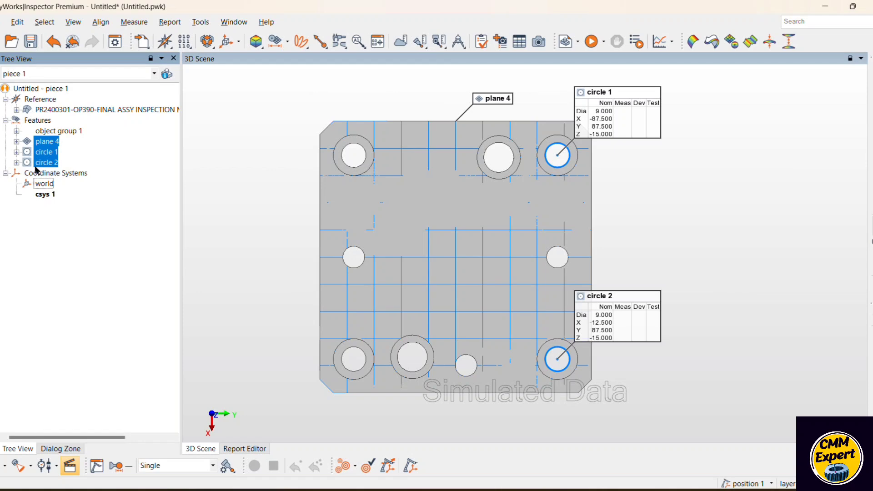
right_click(42, 163)
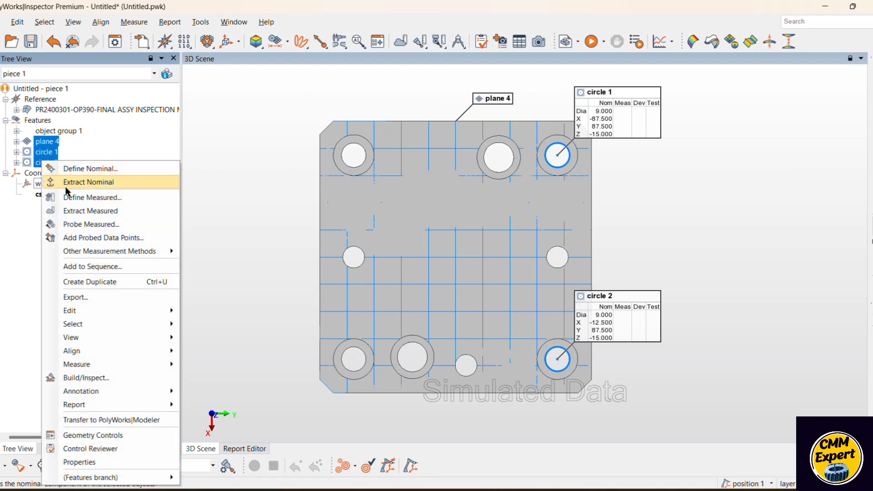
left_click(68, 168)
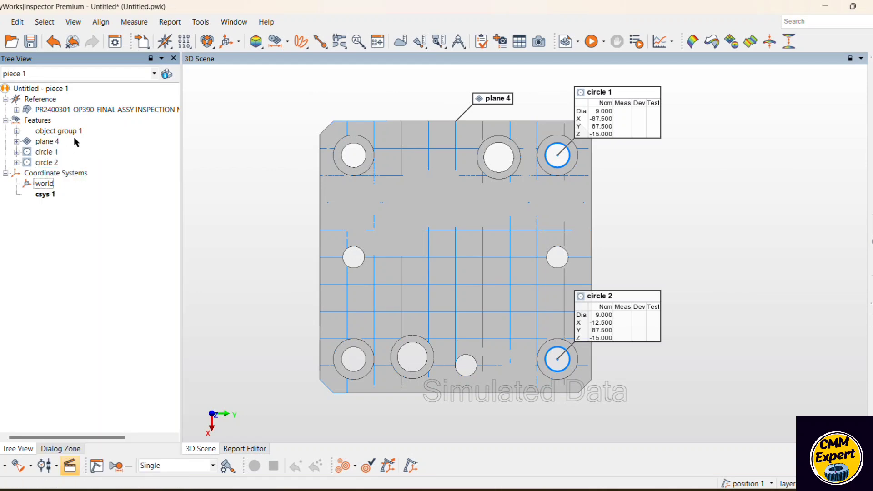
Step: Probe the measured components of plane 4, circle 1 and circle 2 using the Standard submethod
left_click(48, 141)
left_click(46, 163, "shift")
right_click(47, 164)
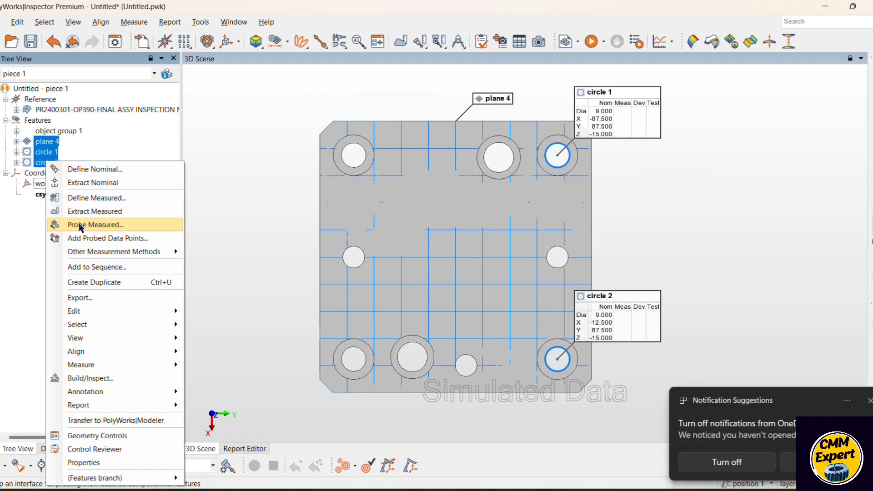
left_click(79, 225)
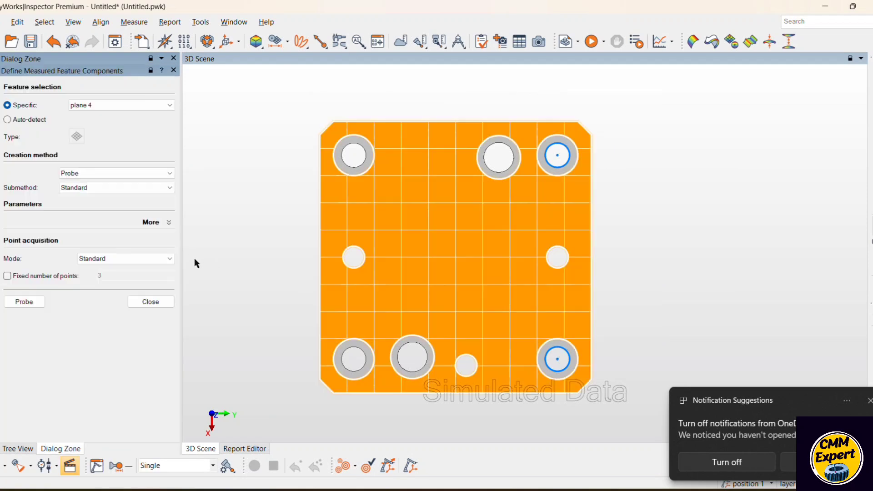
left_click(18, 306)
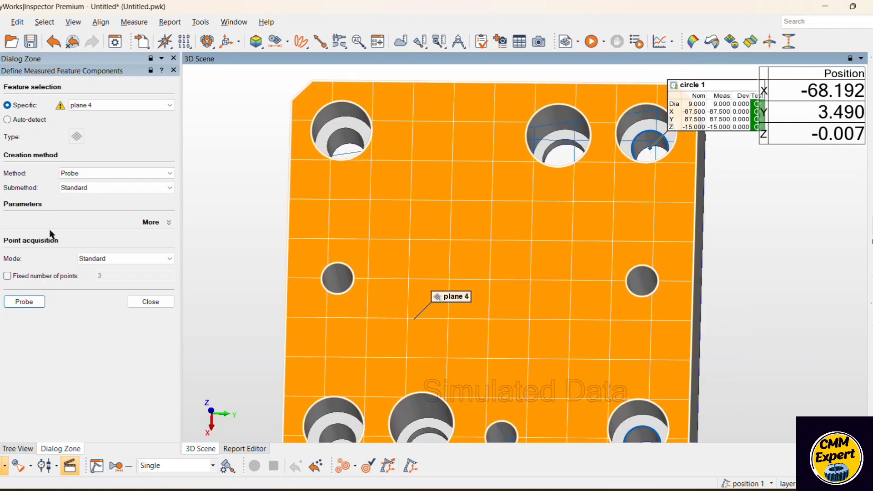
left_click(150, 303)
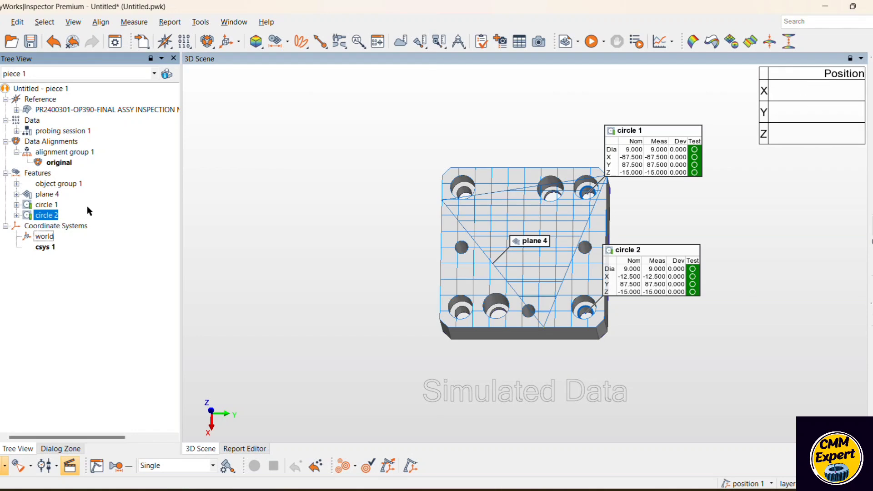
Step: Replace both 9 mm circle features with circles picked on the 15 mm counterbore edges of the same +Y corner holes
left_click(44, 216, "shift")
key("Delete")
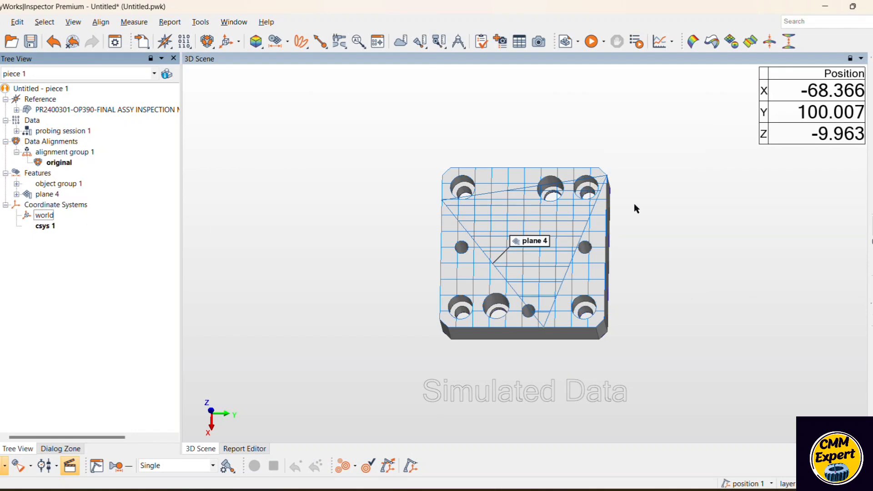
scroll(633, 205, "up", 3)
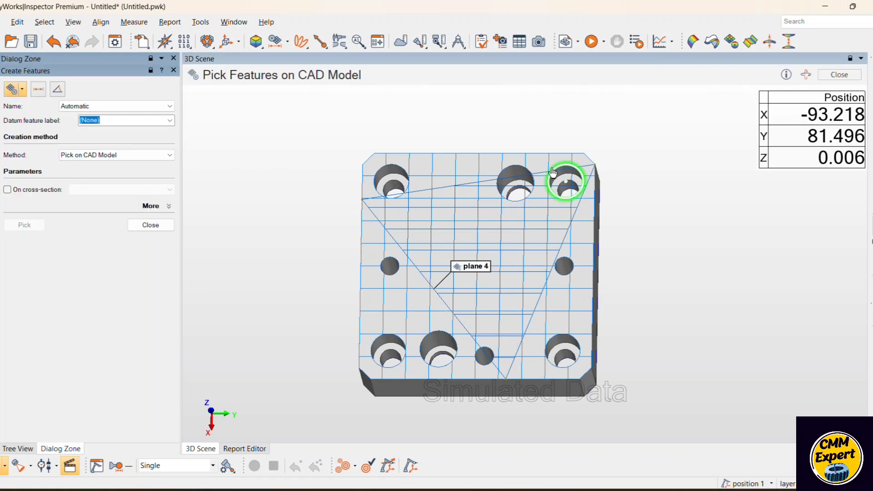
left_click(552, 172)
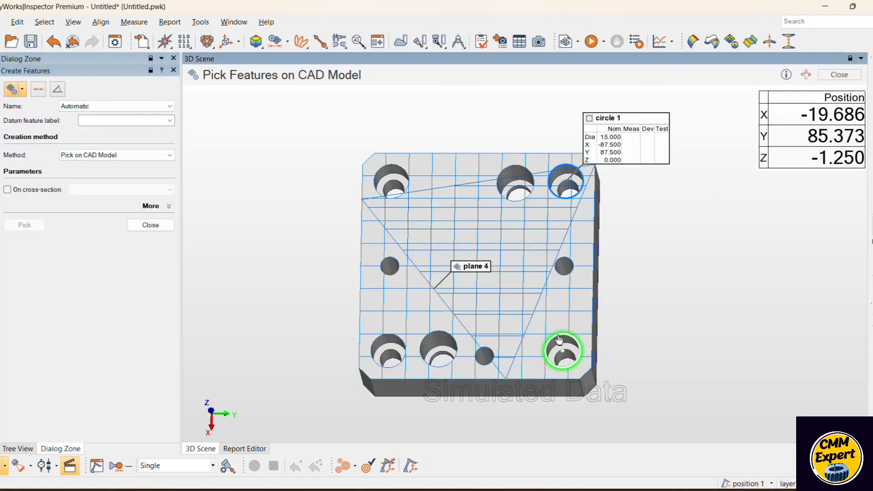
left_click(559, 339)
left_click(149, 225)
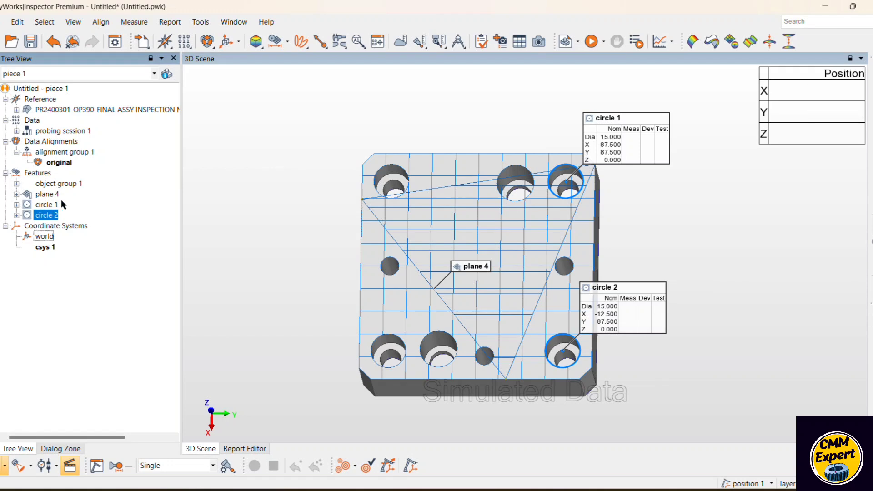
Step: Probe the measured components of both counterbore circles, constrained by a probed local plane
left_click_drag(65, 211, 55, 217)
right_click(43, 214)
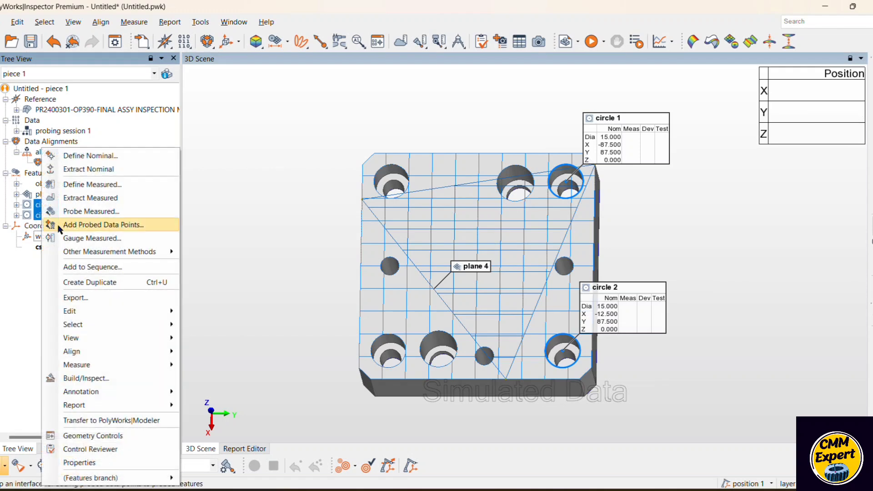
left_click(82, 224)
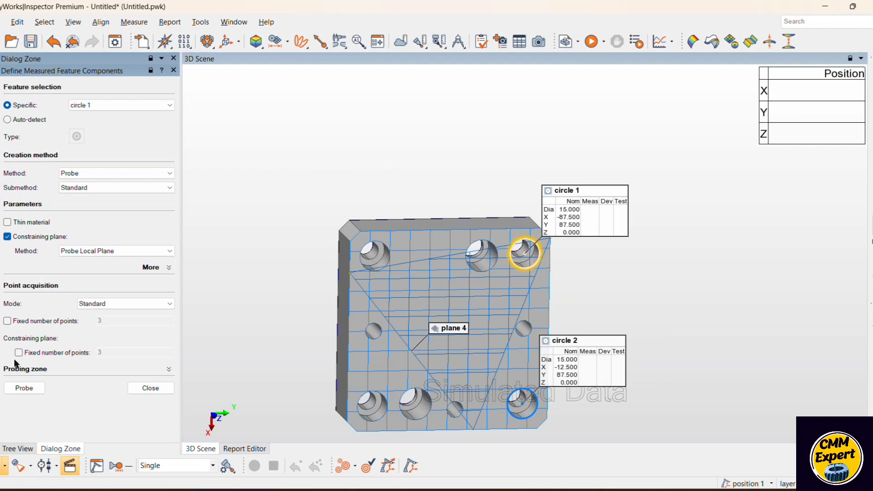
left_click(21, 390)
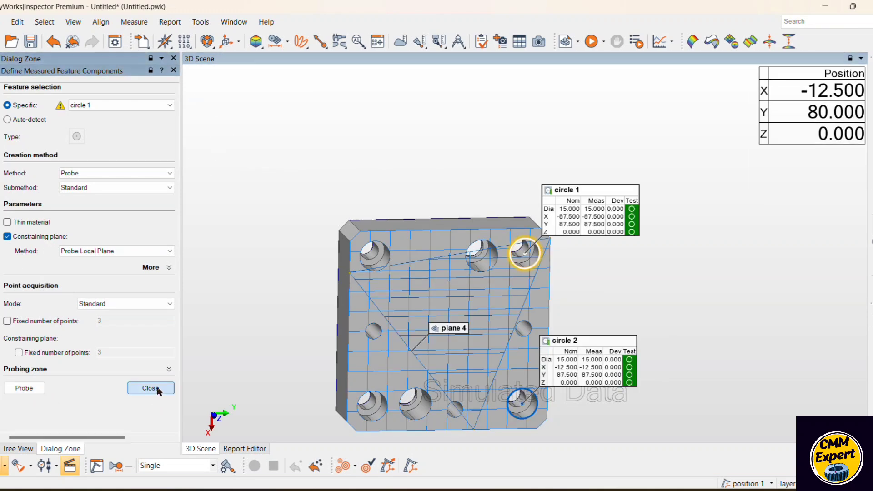
Step: Create line 1 from objects through the center points of circle 1 and circle 2
left_click(150, 389)
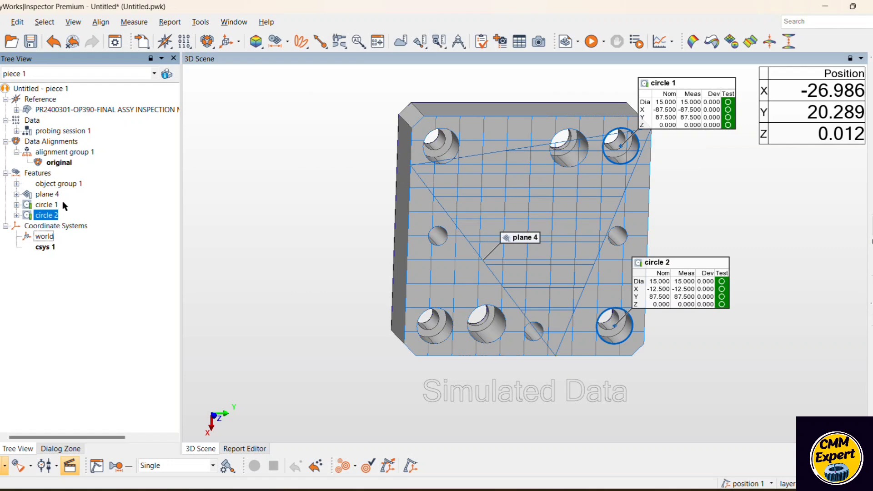
left_click(47, 205, "ctrl")
left_click(39, 226, "ctrl")
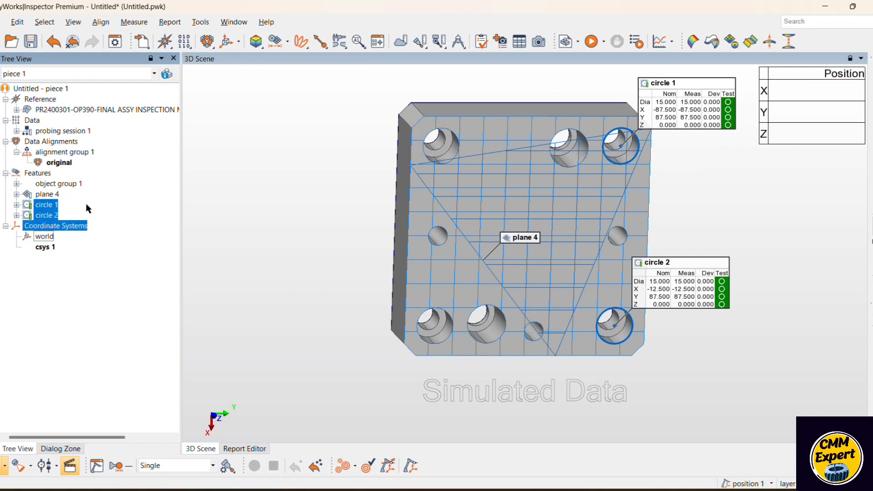
left_click(60, 207)
left_click_drag(77, 207, 55, 217)
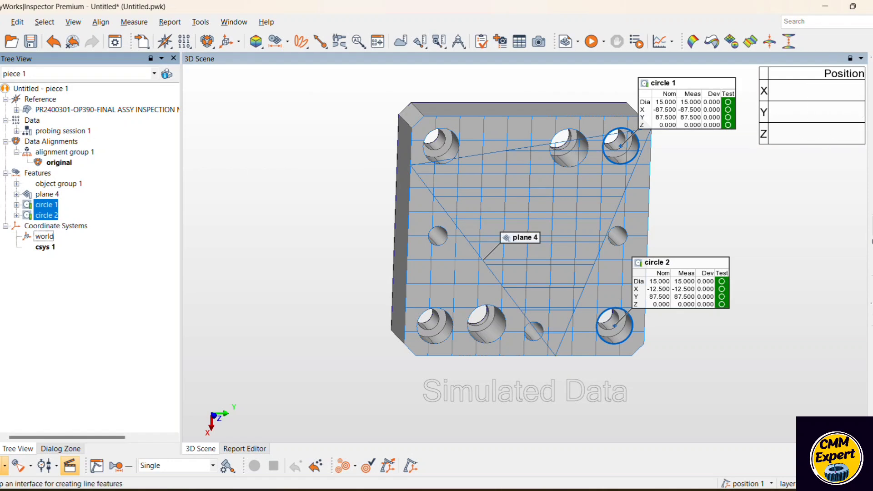
left_click(12, 136)
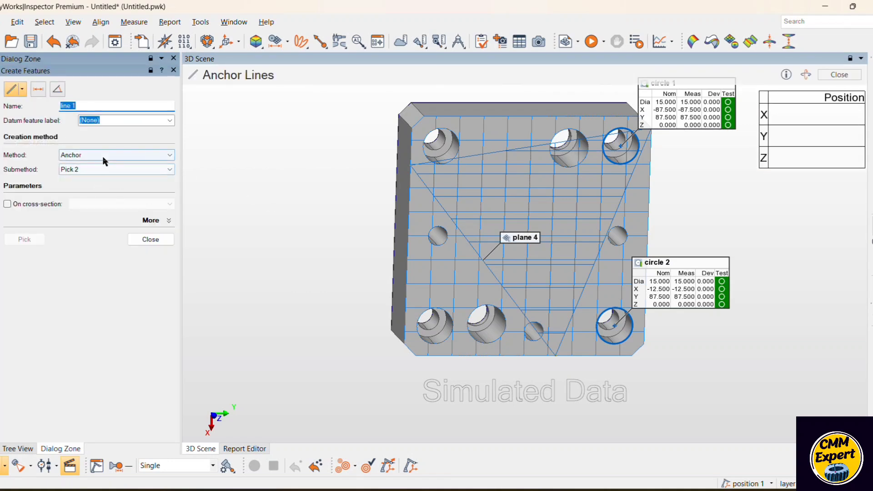
left_click(103, 157)
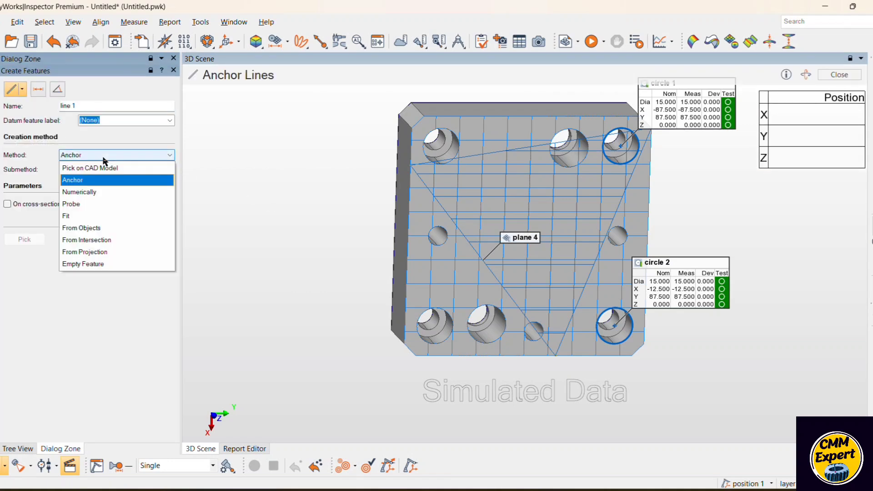
left_click(98, 224)
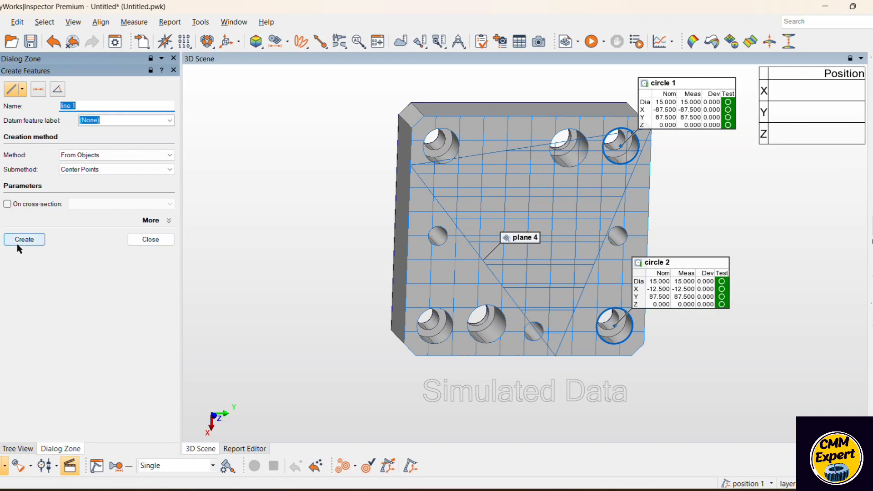
left_click(23, 240)
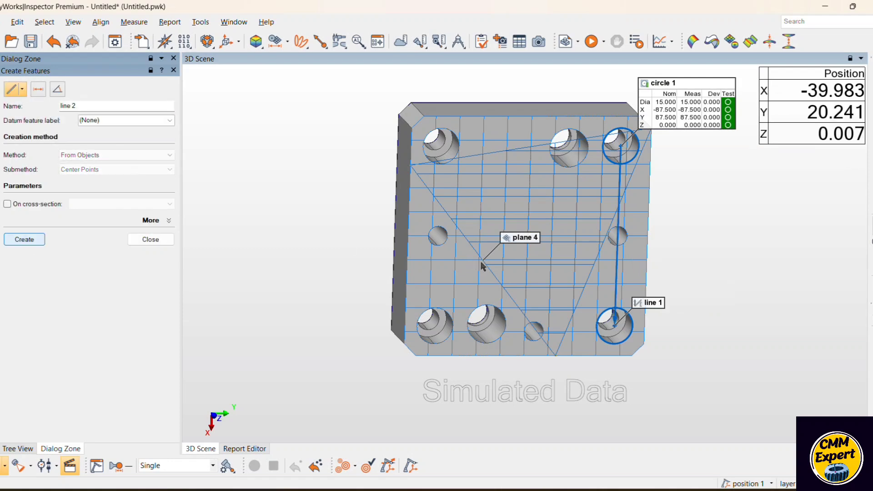
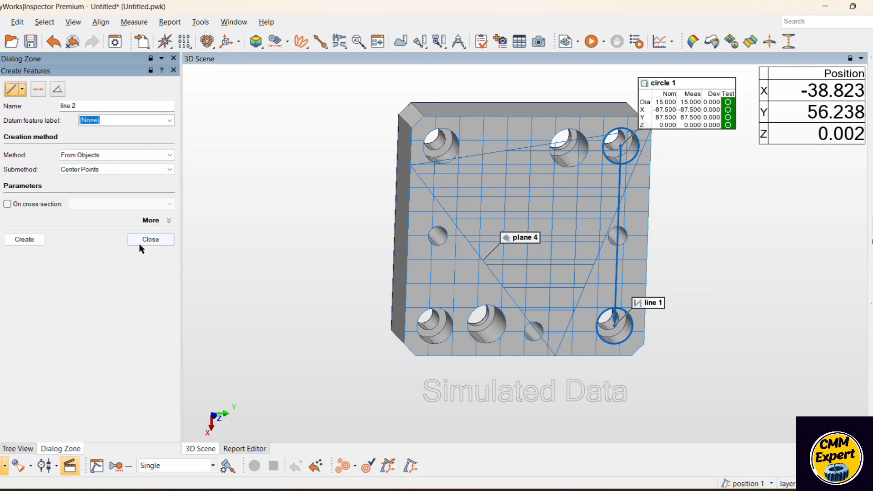
left_click(147, 241)
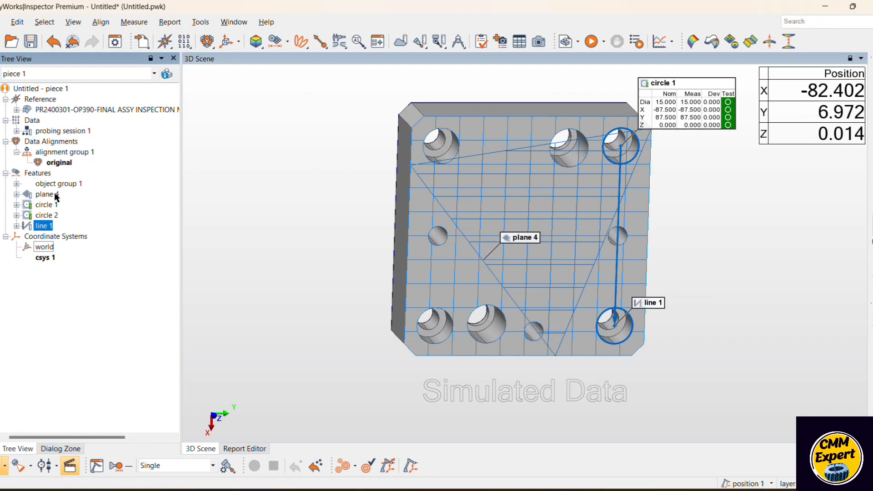
Step: Start a Plane, Axis, Center Point alignment with the measured plane 4 as the plane source and its nominal as the destination
left_click(45, 195)
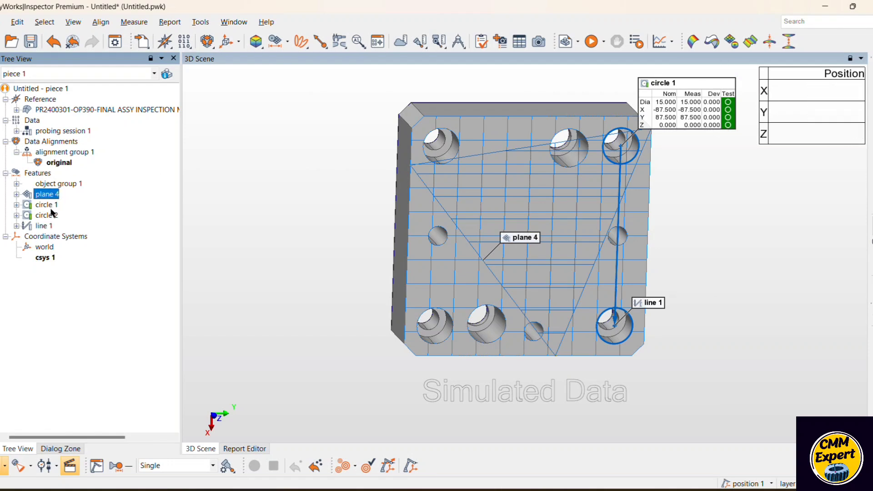
left_click(51, 226, "ctrl")
left_click(46, 205, "ctrl")
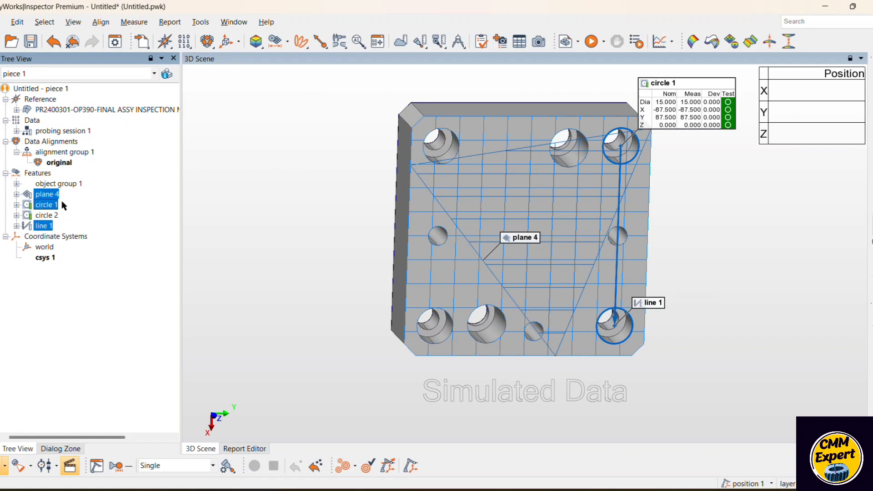
left_click(207, 41)
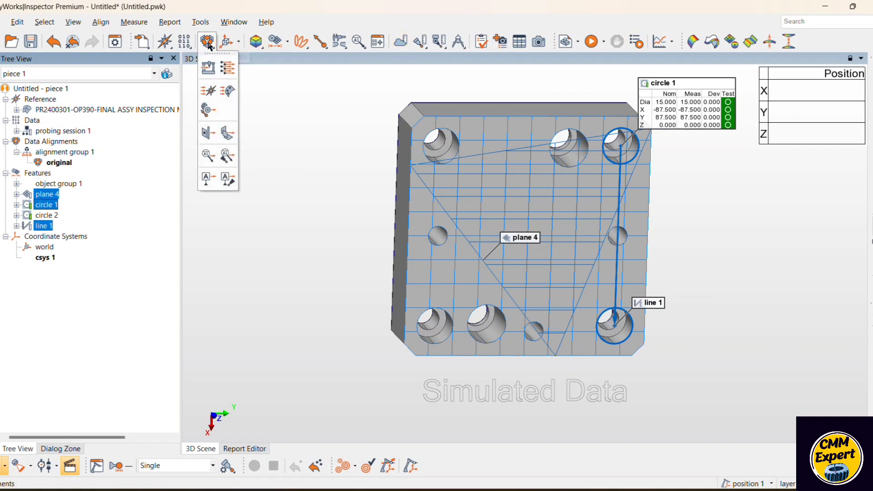
left_click(212, 135)
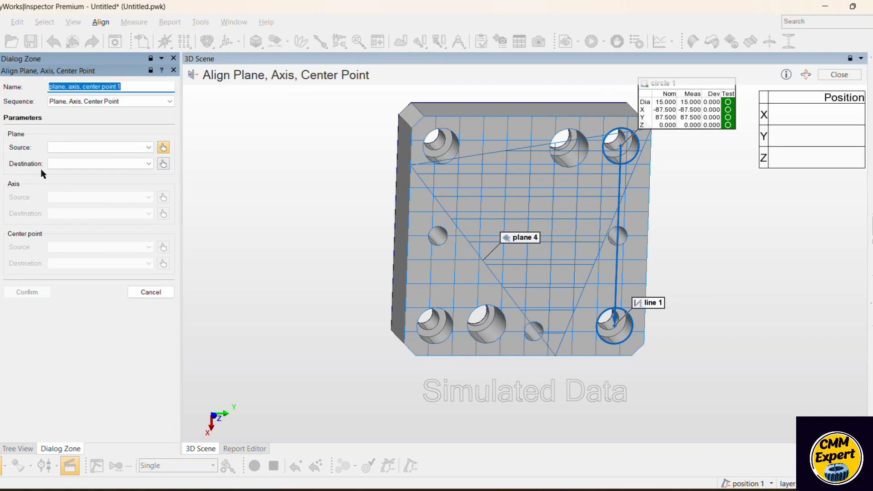
left_click(95, 146)
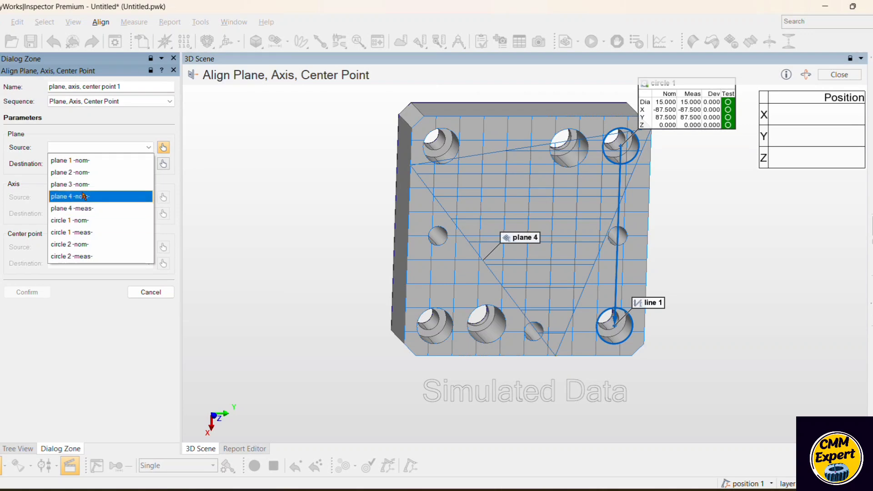
left_click(86, 208)
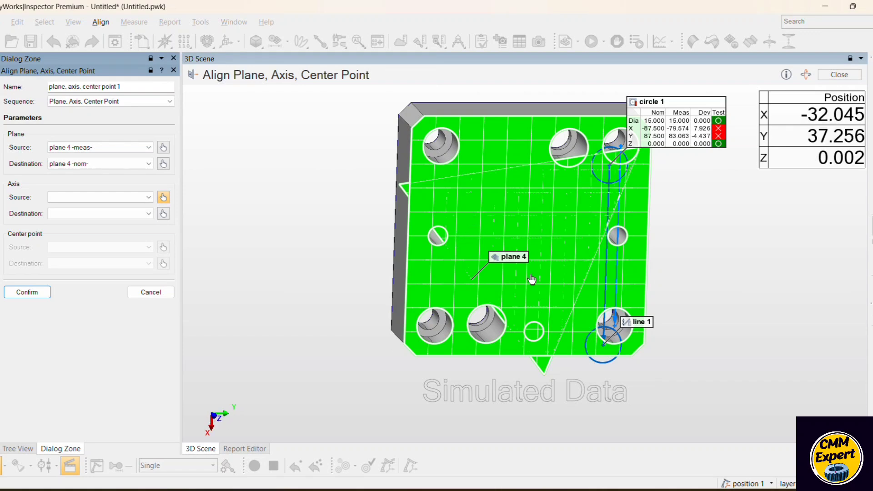
Step: Complete the alignment using measured line 1 as the axis source and measured circle 1 as the center point source, matched to their nominals
left_click(100, 199)
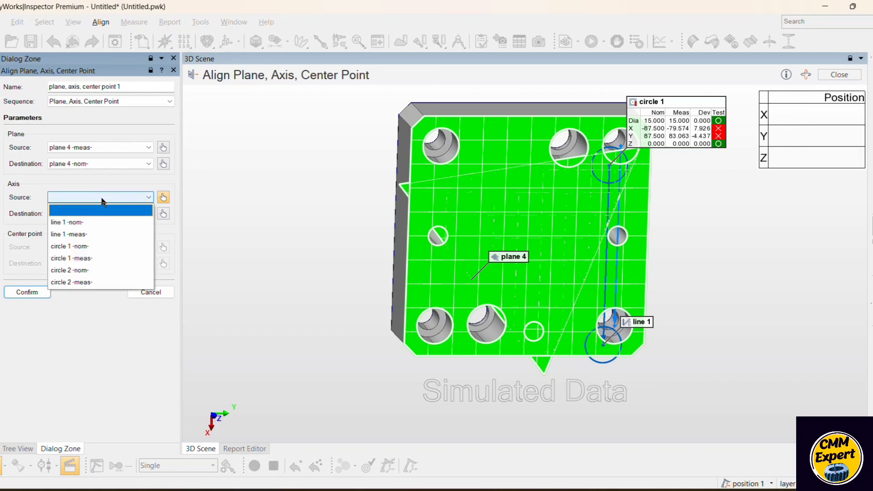
left_click(93, 234)
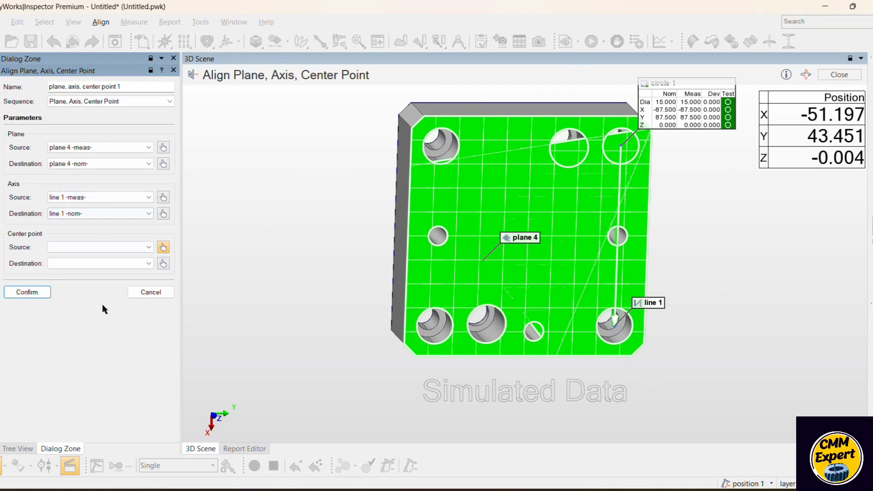
left_click(90, 249)
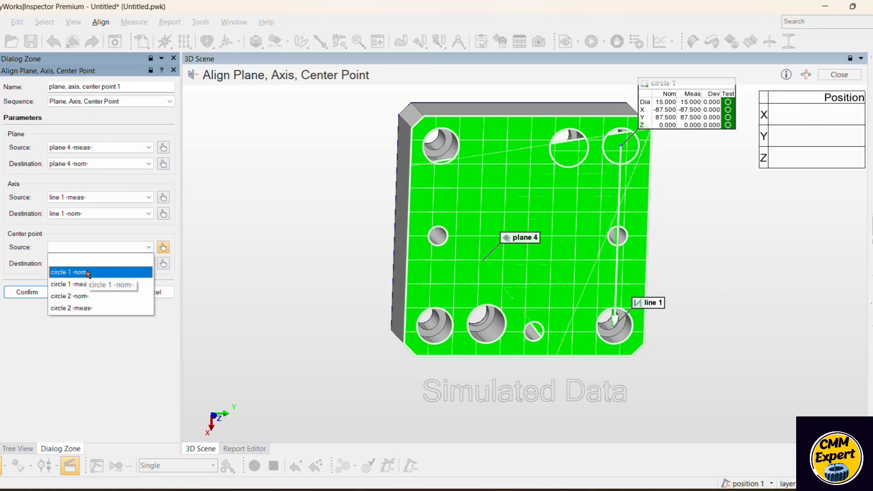
left_click(88, 284)
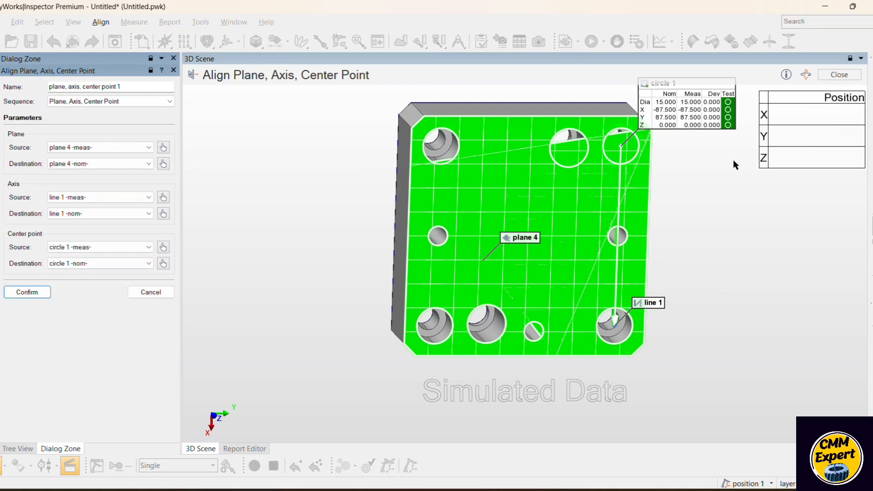
left_click(35, 295)
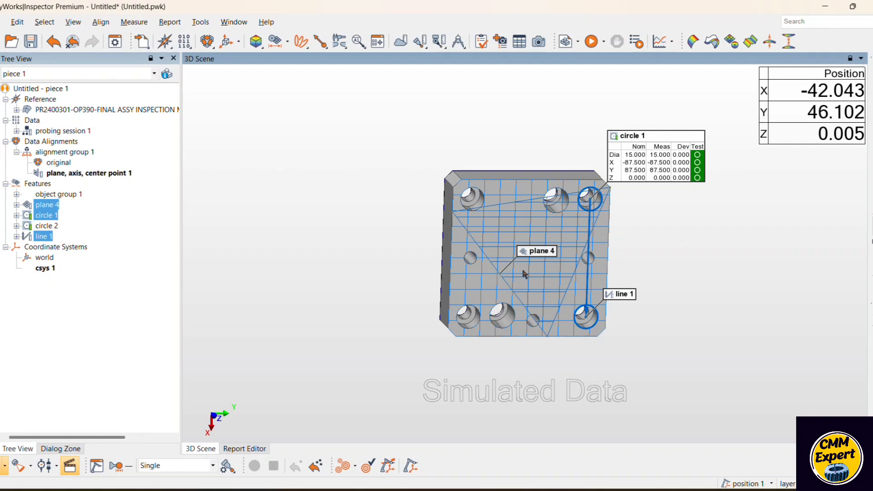
Step: Examine the plate under the new plane, axis, center point alignment, including a view straight down the Z axis
scroll(523, 273, "up", 2)
left_click(103, 175)
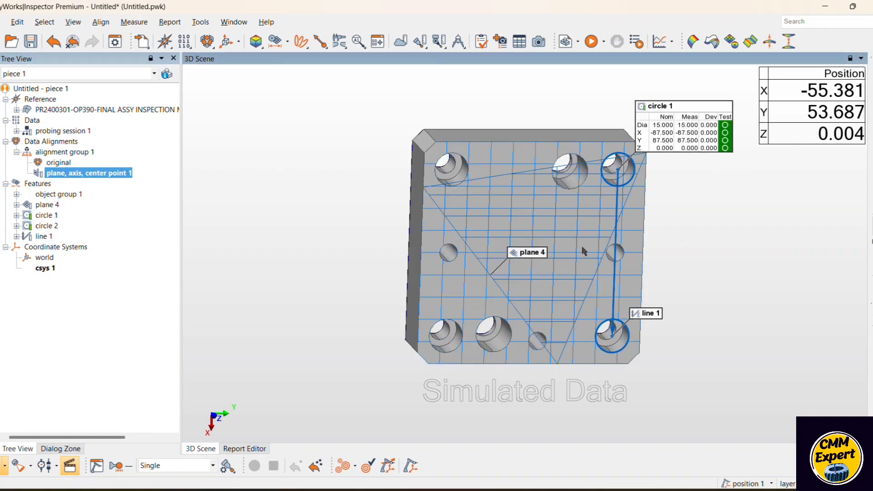
scroll(583, 251, "up", 2)
scroll(428, 252, "down", 3)
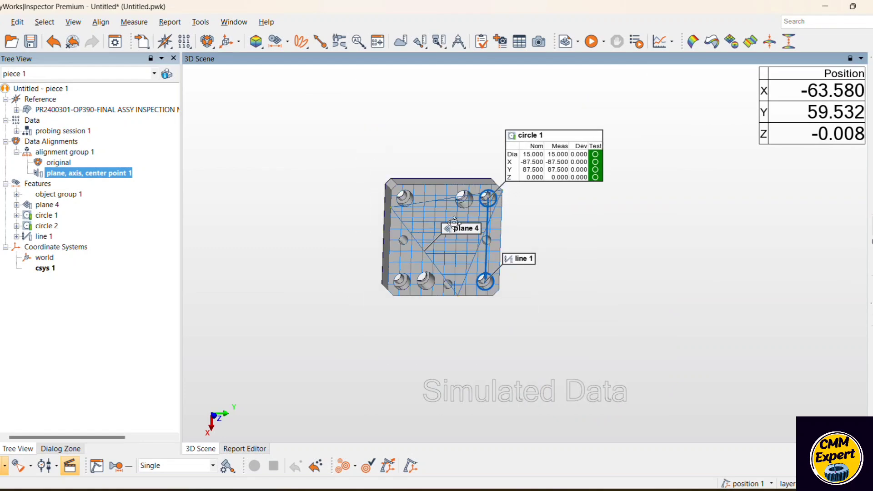
left_click_drag(427, 252, 248, 310)
scroll(435, 190, "up", 3)
scroll(454, 218, "down", 3)
left_click(211, 412)
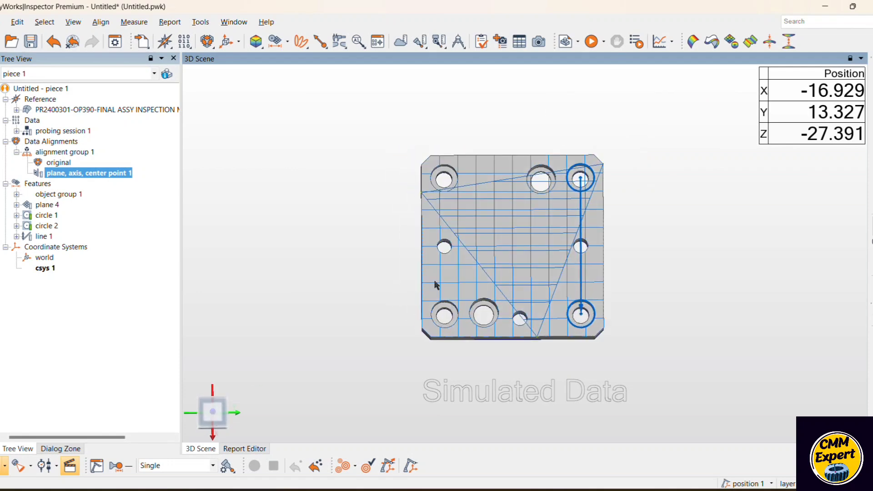
middle_click_drag(626, 227, 592, 233)
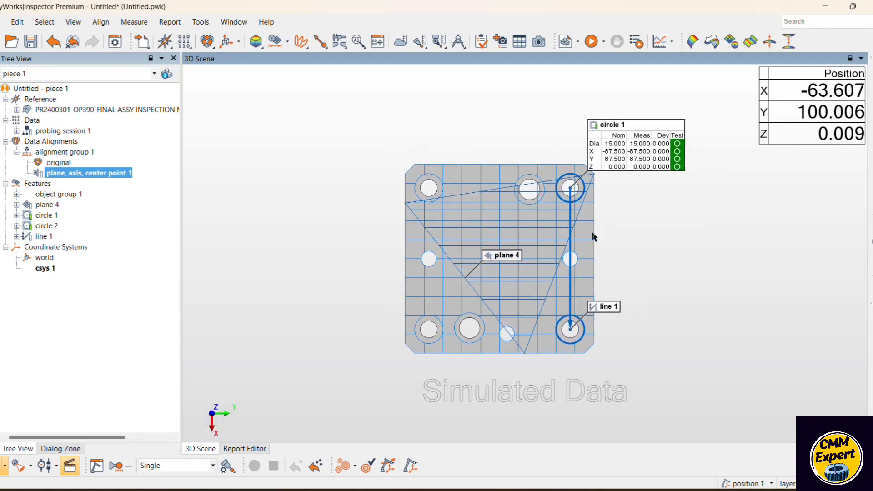
Step: Display only plane 4, circle 1 and circle 2 in the 3D scene, hiding all other features
middle_click(38, 184)
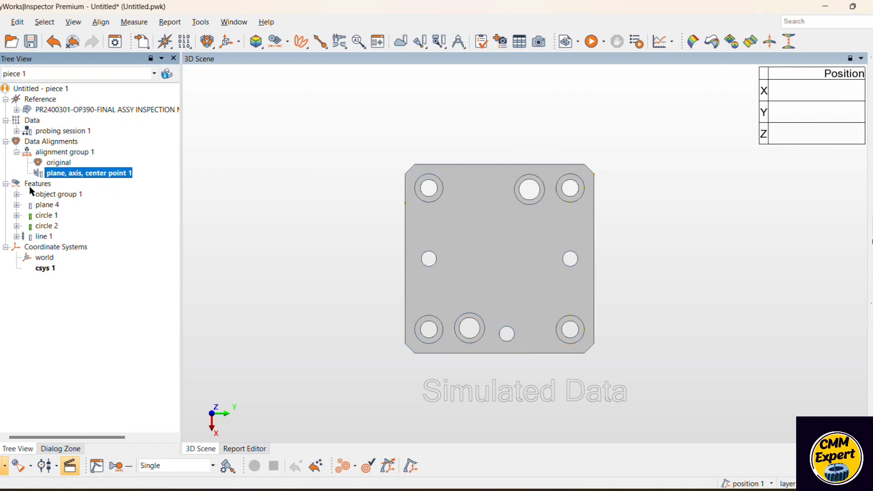
middle_click(37, 204)
middle_click(38, 215)
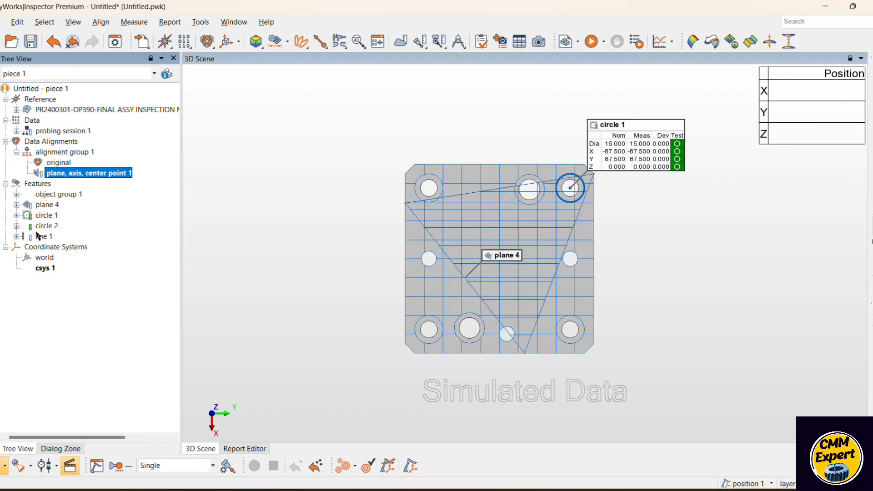
middle_click(39, 226)
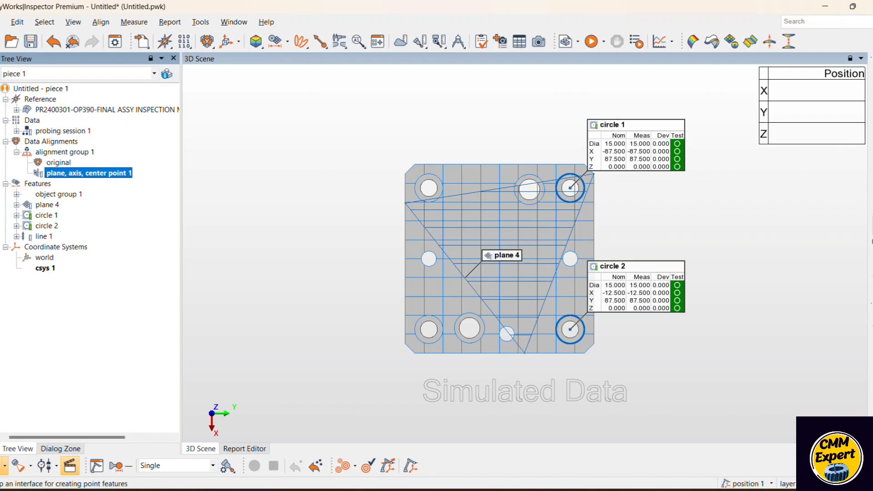
Step: Create a circle picked on the CAD model at the 9 mm hole edge inside the counterbore at X -87.5, Y 12.5
left_click(2, 105)
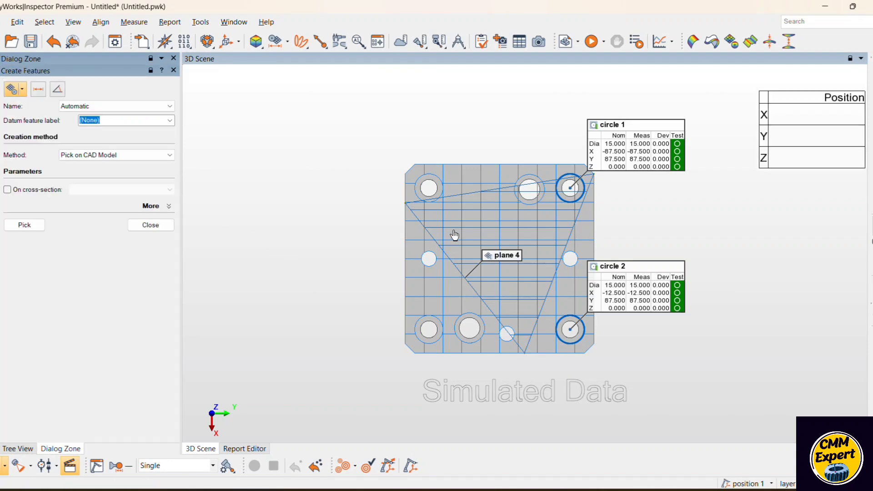
scroll(429, 193, "up", 3)
scroll(434, 198, "up", 2)
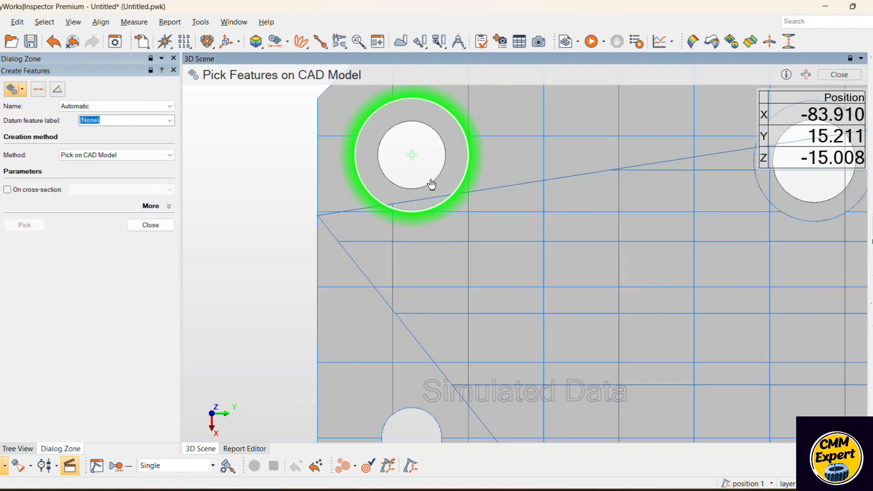
left_click(428, 187)
Step: Pick circle features on the CAD edges of both 8 mm holes at X -50, Y 12.5 and Y 87.5
scroll(416, 246, "down", 4)
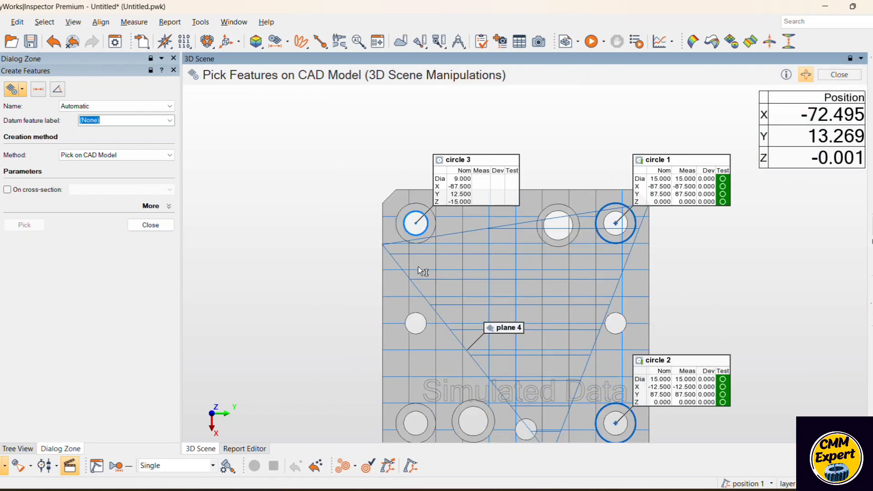
scroll(418, 337, "up", 5)
scroll(448, 302, "down", 2)
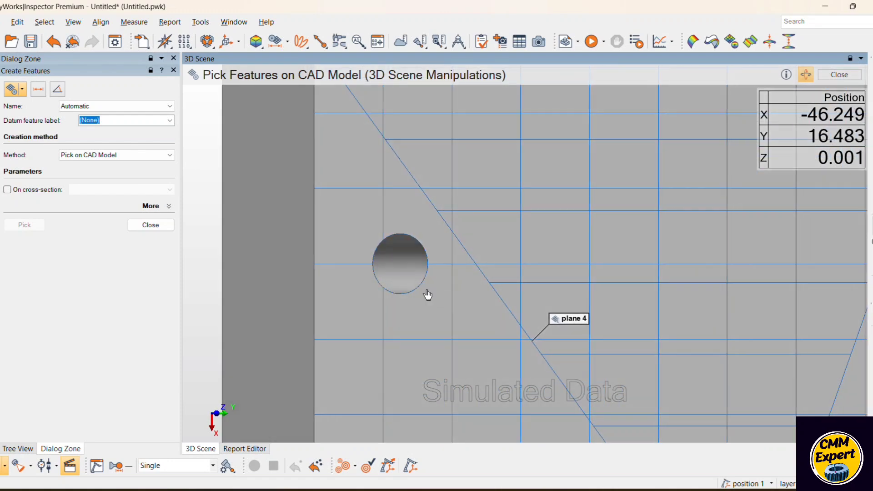
left_click(422, 288)
scroll(413, 320, "down", 4)
scroll(411, 315, "up", 5)
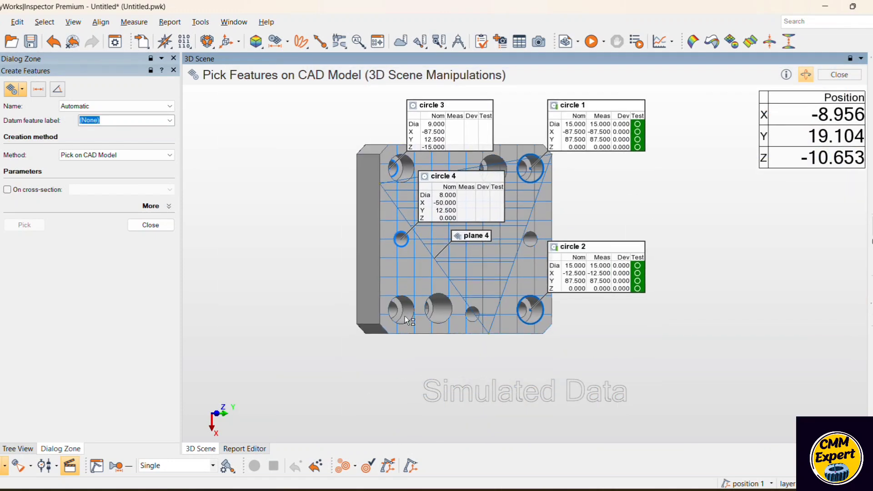
left_click(666, 175)
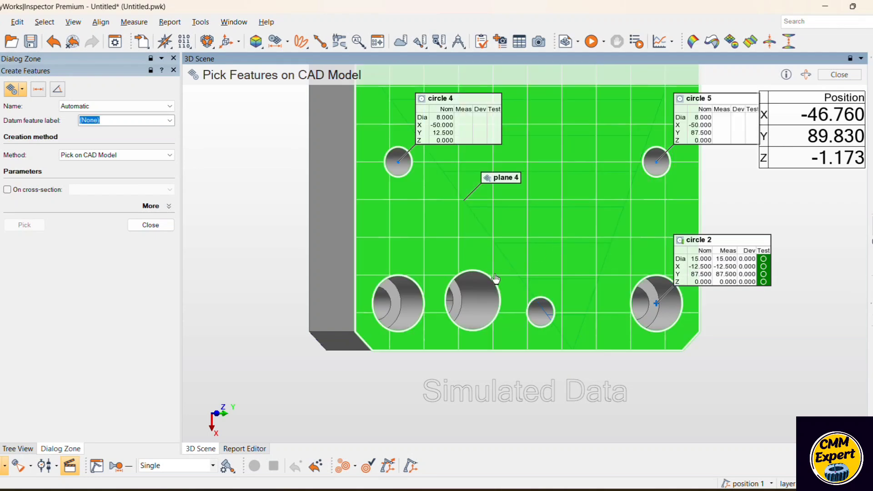
Step: Pick a circle on the CAD edge of the 15 mm counterbore at X -12.5, Y 12.5 and a cylinder on the adjacent 16 mm bore's wall
left_click(420, 324)
scroll(454, 314, "down", 4)
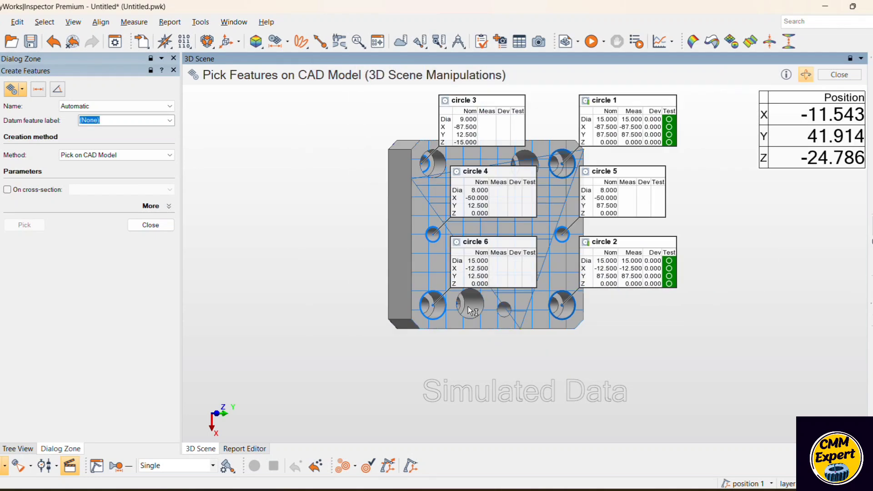
scroll(478, 304, "up", 5)
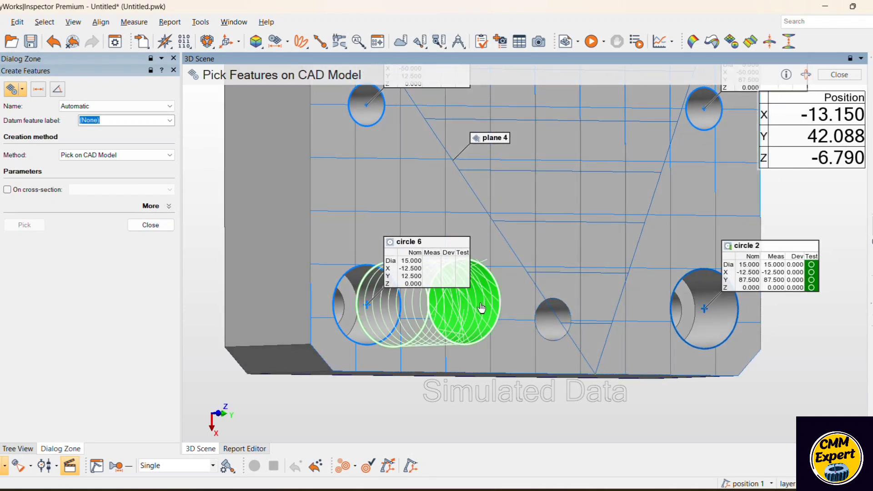
left_click(455, 320)
scroll(453, 319, "down", 3)
left_click_drag(451, 318, 528, 85)
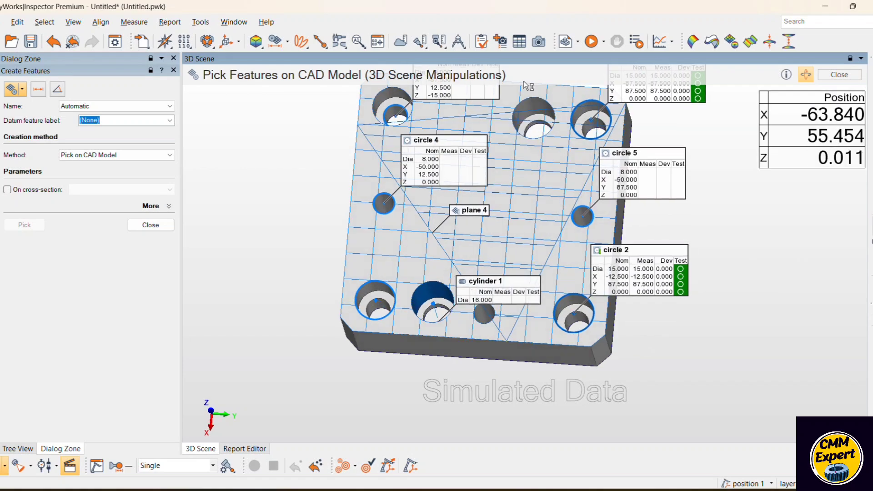
Step: Pick a circle on the CAD edge of the 16 mm counterbore at X -86.699, Y 65.9
scroll(528, 84, "up", 3)
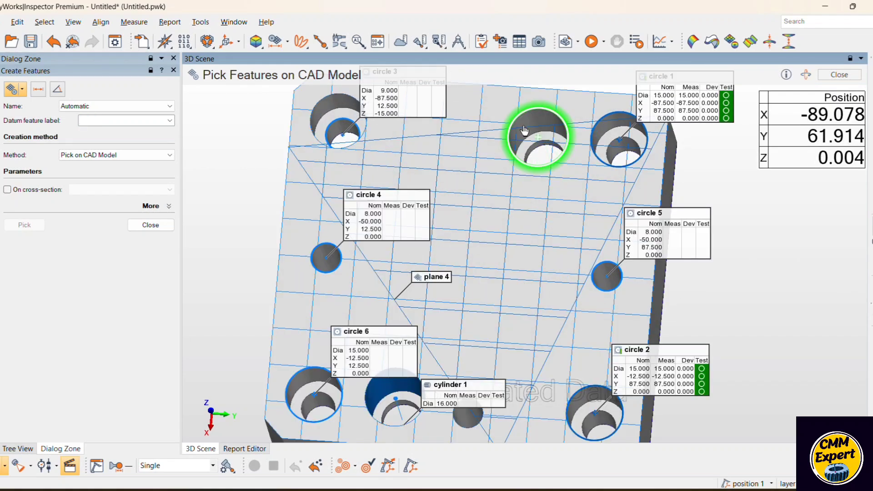
left_click(533, 144)
scroll(309, 250, "down", 5)
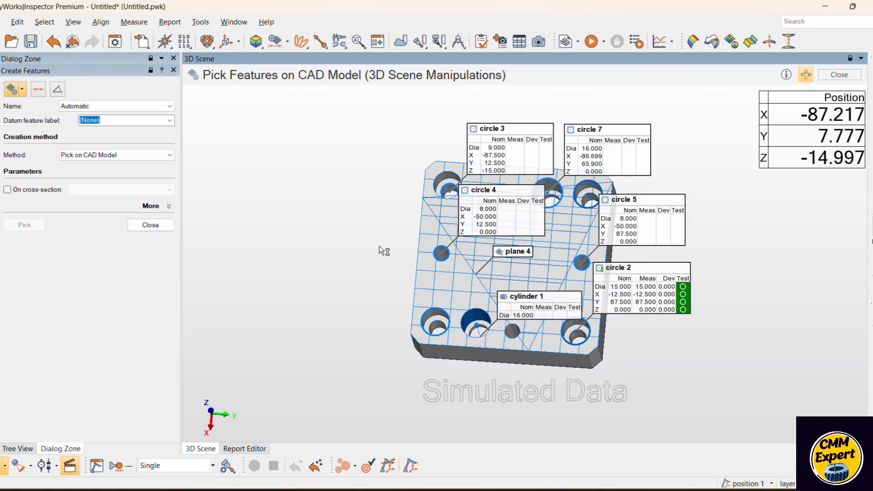
Step: Pick a plane feature on the plate's side face at Y 0 and finish picking features on the CAD model
scroll(380, 247, "up", 5)
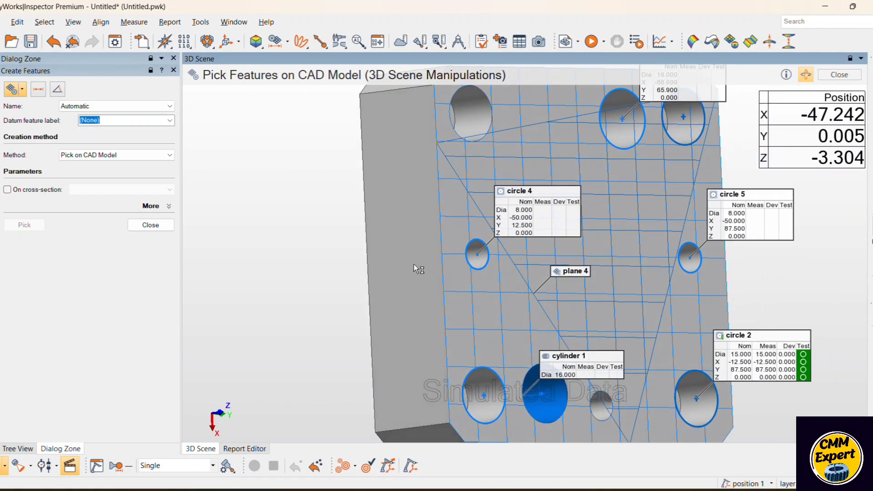
left_click(408, 268)
scroll(406, 314, "down", 5)
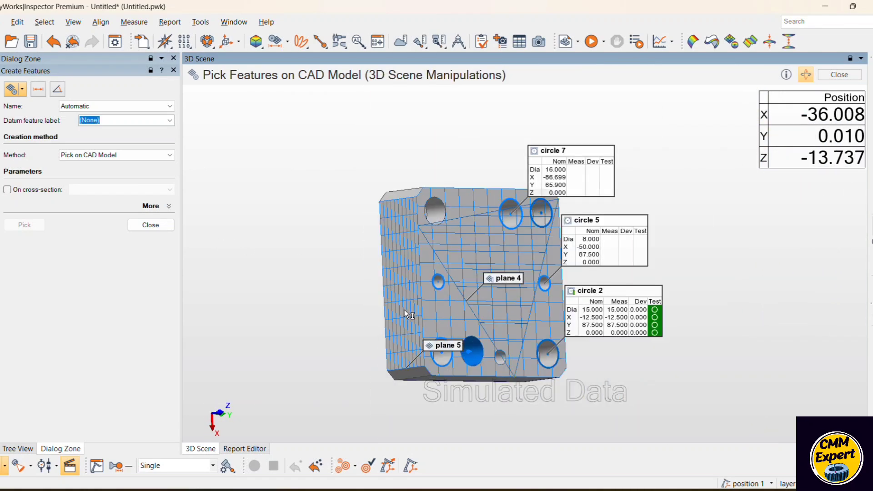
left_click_drag(409, 314, 386, 303)
left_click(151, 225)
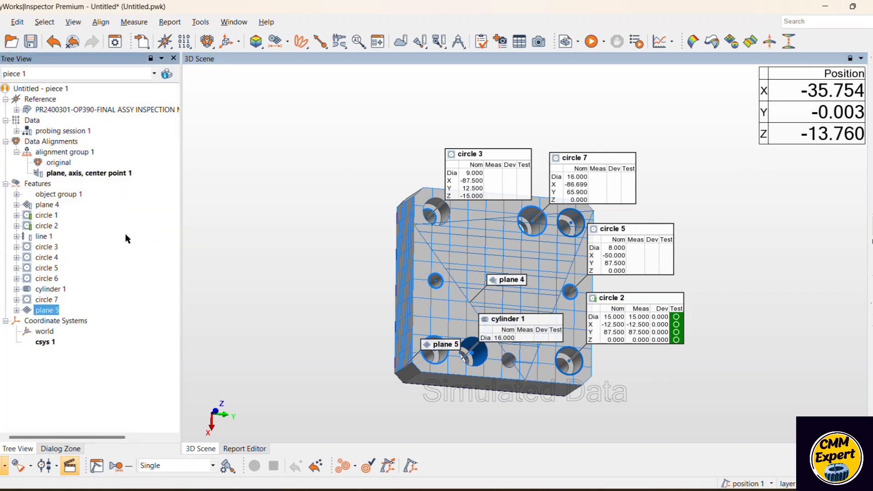
Step: Probe the measured components of circles 3 to 7, cylinder 1 and plane 5 using the standard Probe method
left_click_drag(67, 256, 50, 313)
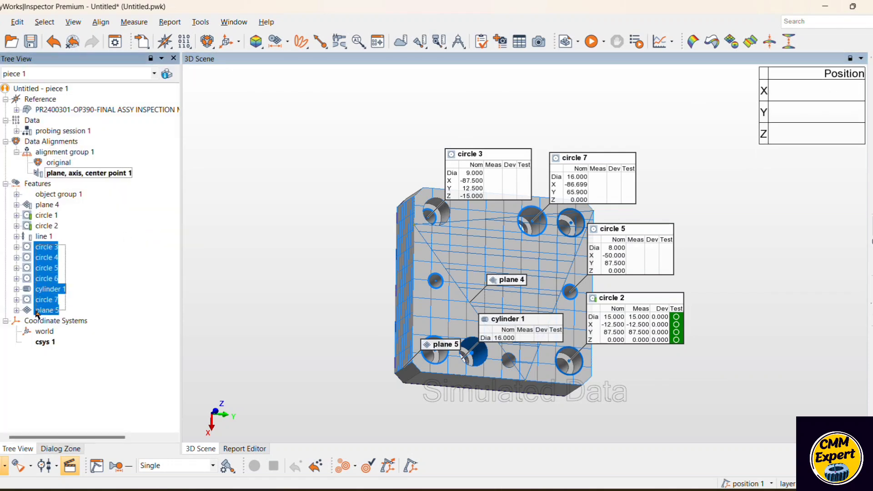
right_click(51, 252)
left_click(71, 50)
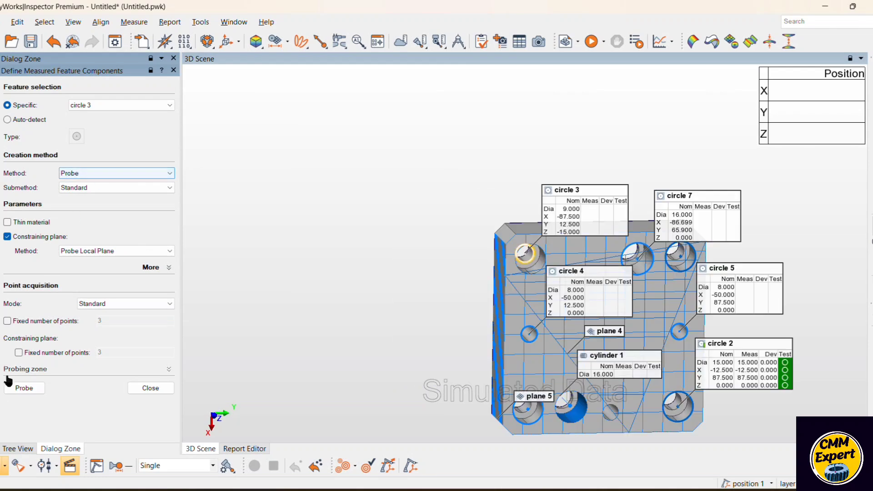
left_click(14, 393)
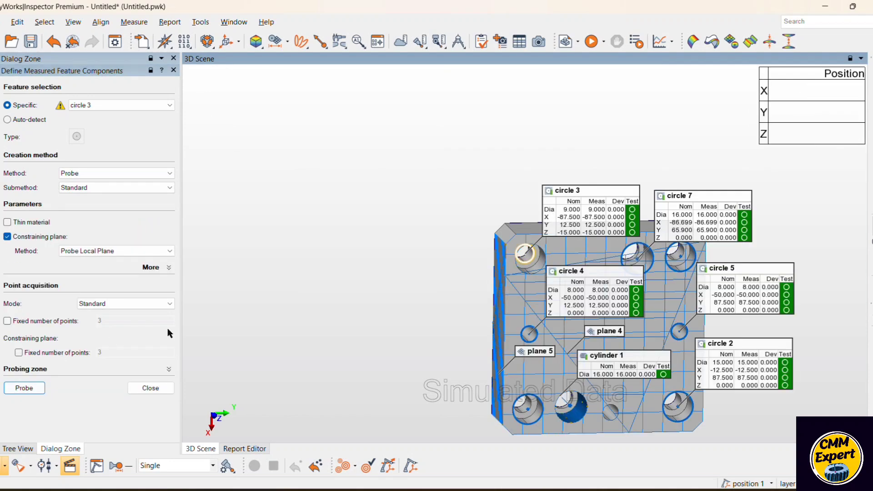
left_click(150, 389)
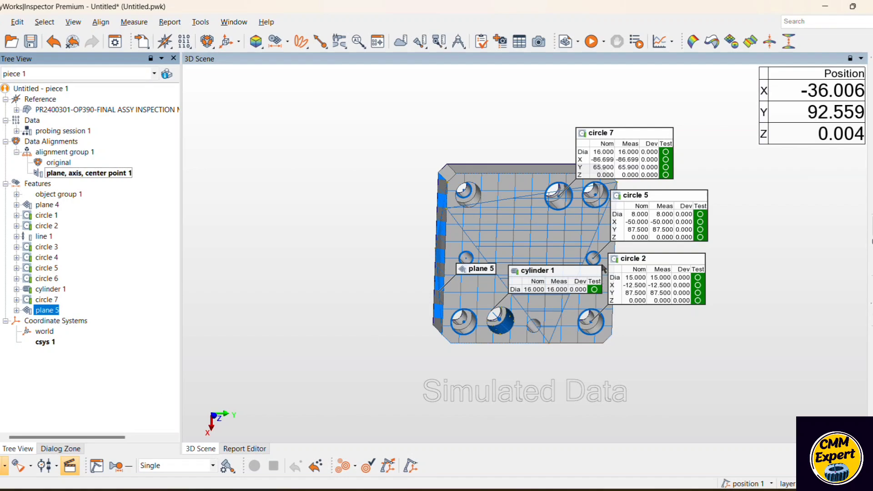
Step: View the plate straight down the Z axis with only circle 1 and circle 2 displayed, hiding all other features
scroll(572, 249, "up", 3)
left_click_drag(573, 249, 466, 271)
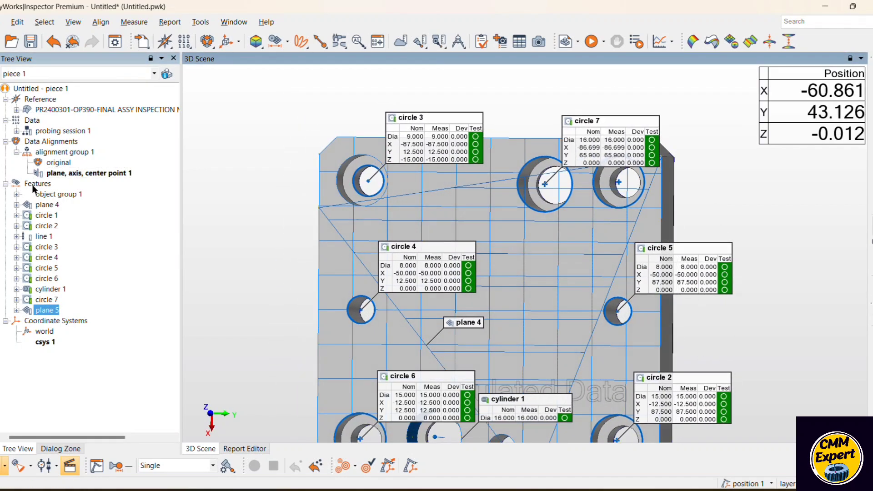
scroll(408, 229, "down", 3)
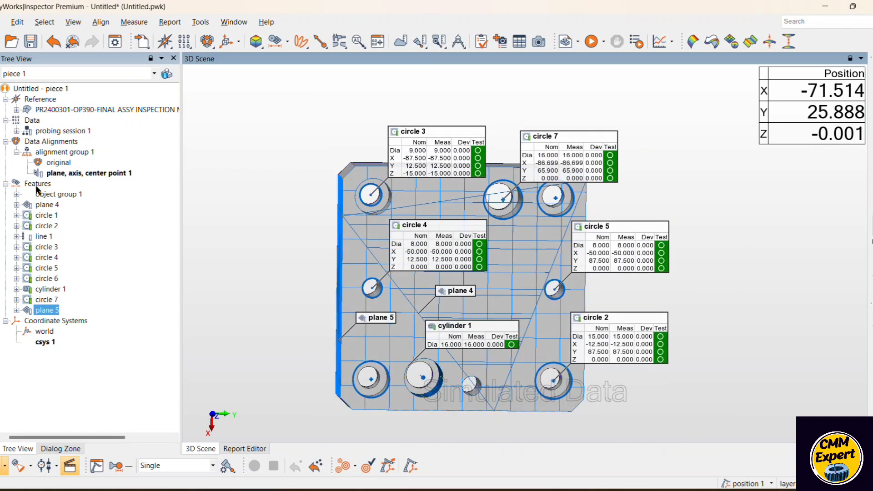
left_click(212, 413)
scroll(520, 326, "up", 3)
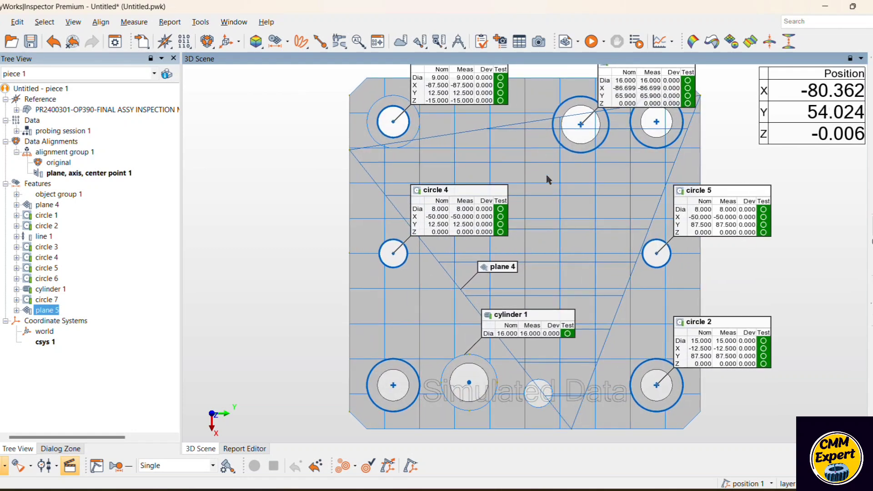
scroll(570, 234, "down", 1)
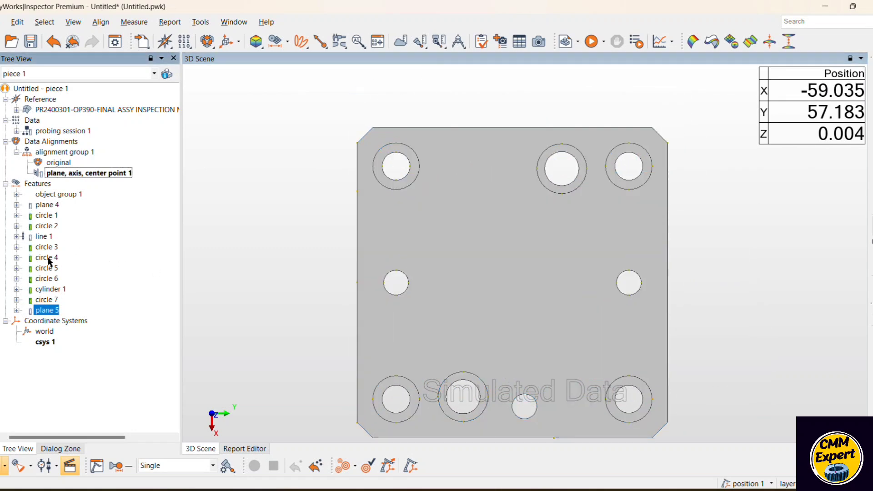
middle_click(47, 216)
middle_click(48, 236)
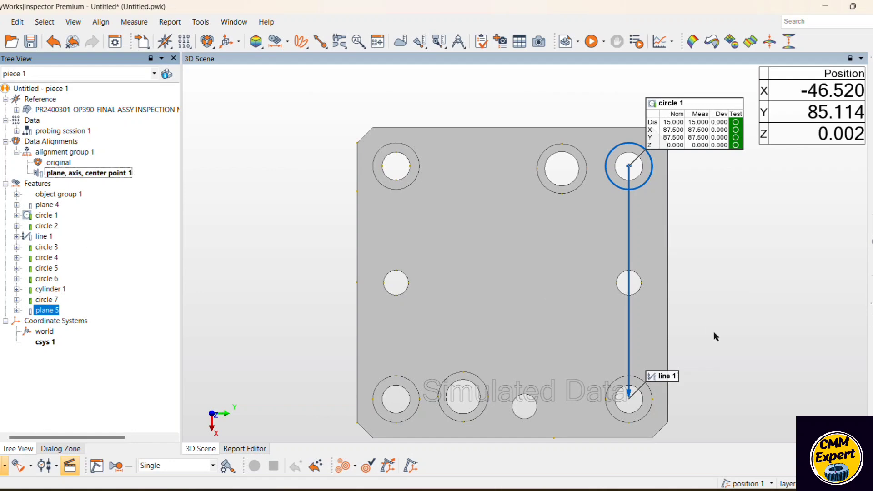
middle_click(37, 226)
middle_click(39, 237)
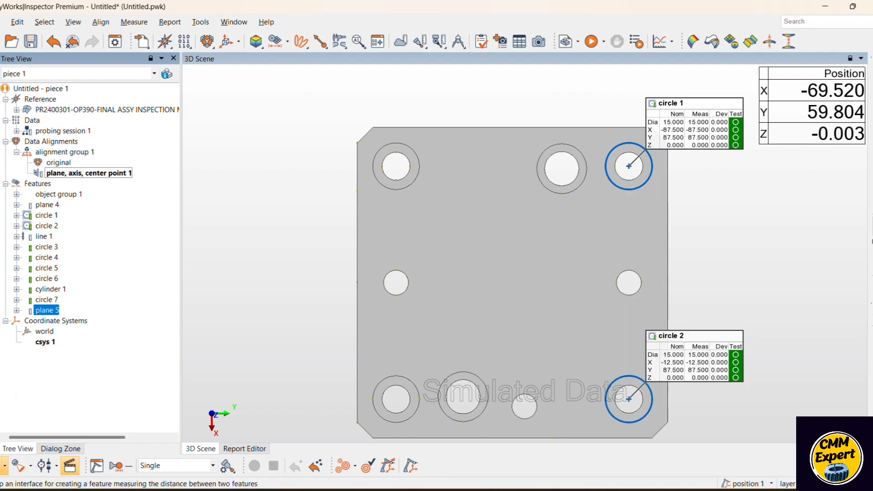
Step: Create an X distance feature from circle 1 to circle 2, placing its dimension outside the plate's edge
left_click(116, 465)
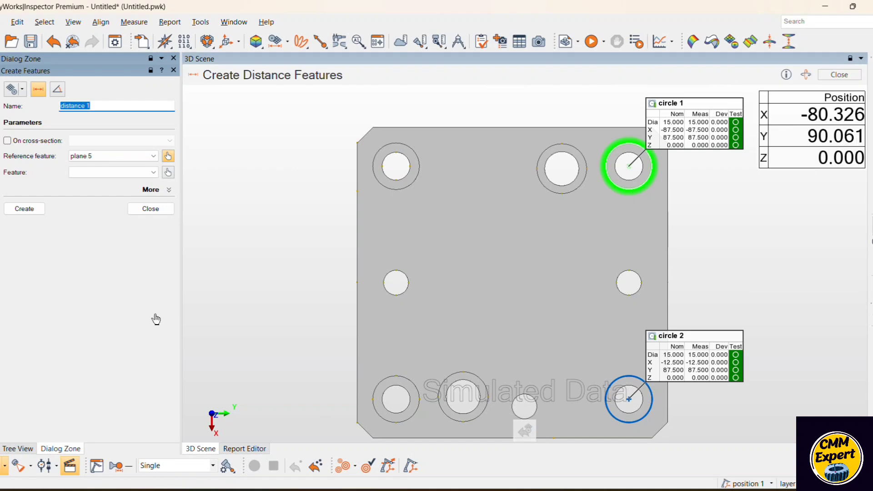
left_click(154, 208)
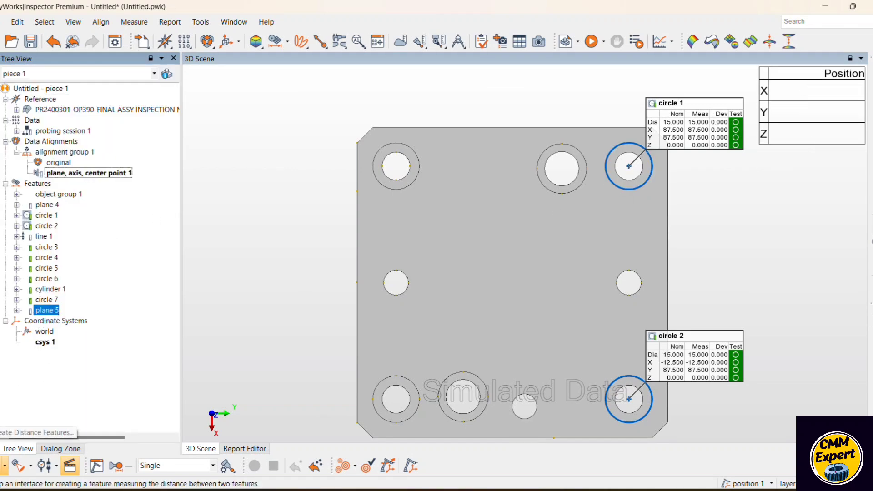
left_click(4, 465)
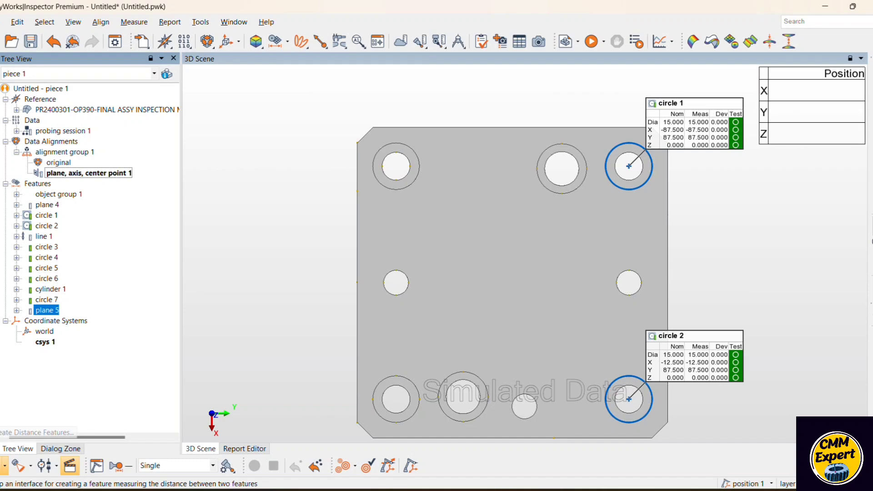
left_click(653, 178)
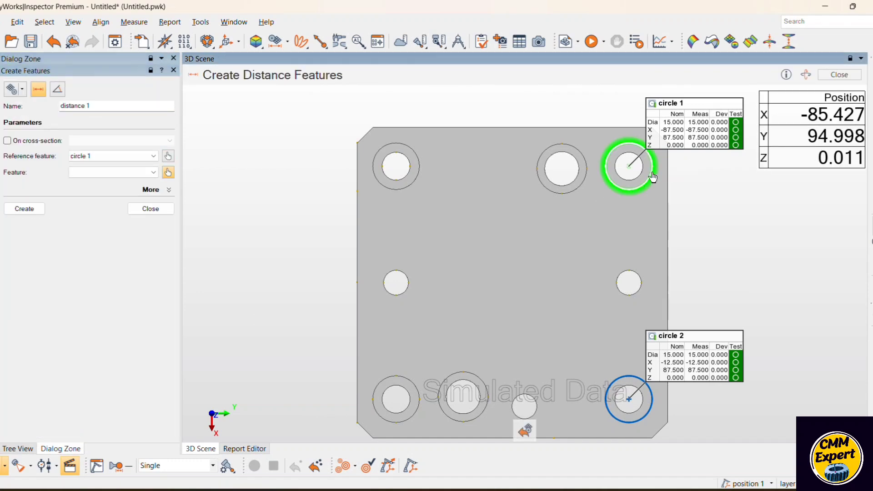
left_click(692, 367)
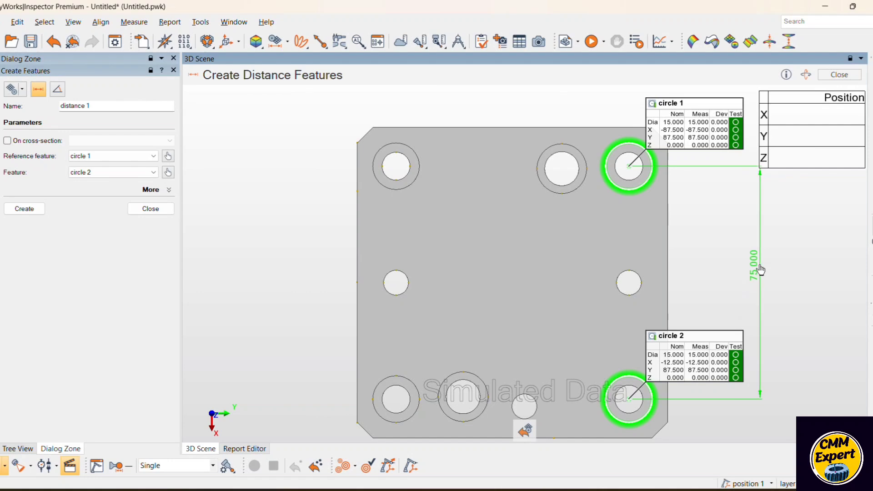
left_click(759, 310)
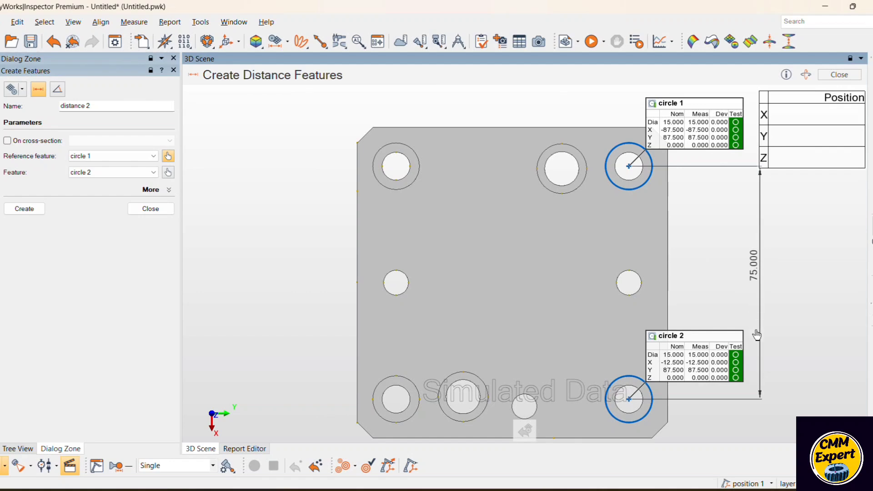
left_click(150, 208)
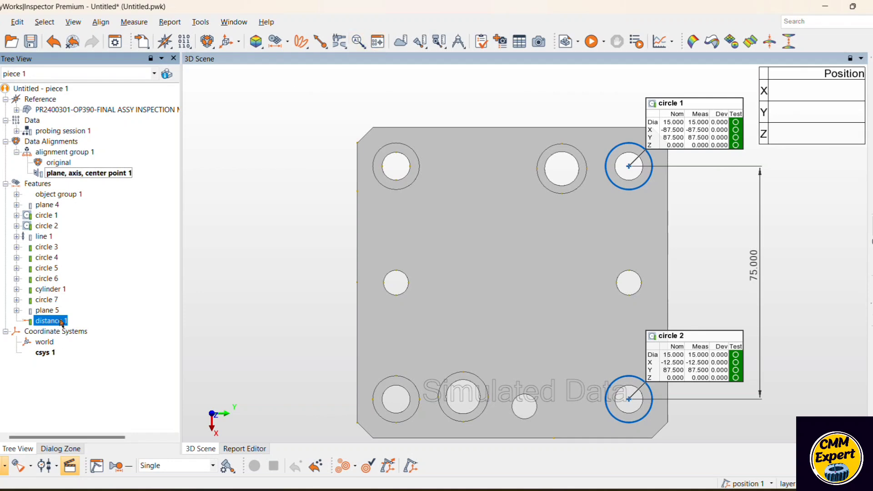
Step: Set the X Distance control of distance 1 to an upper tolerance of 0.2 and a lower tolerance of -0.2
left_click(379, 42)
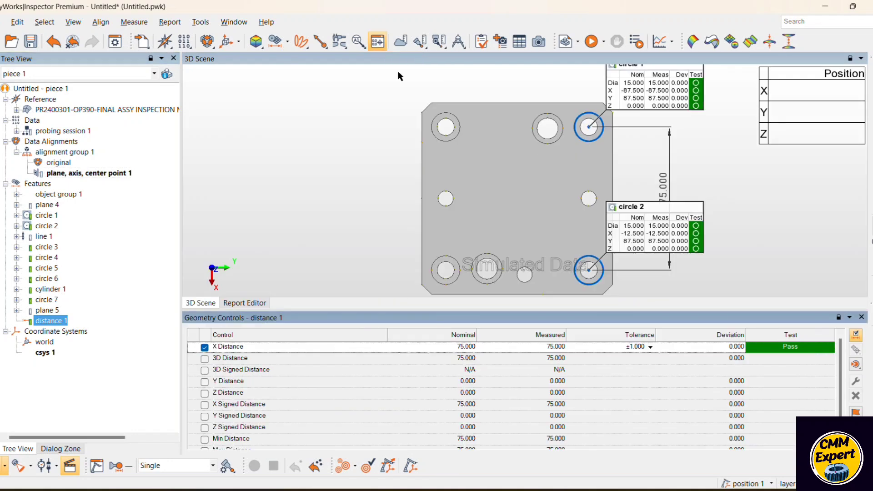
left_click(649, 348)
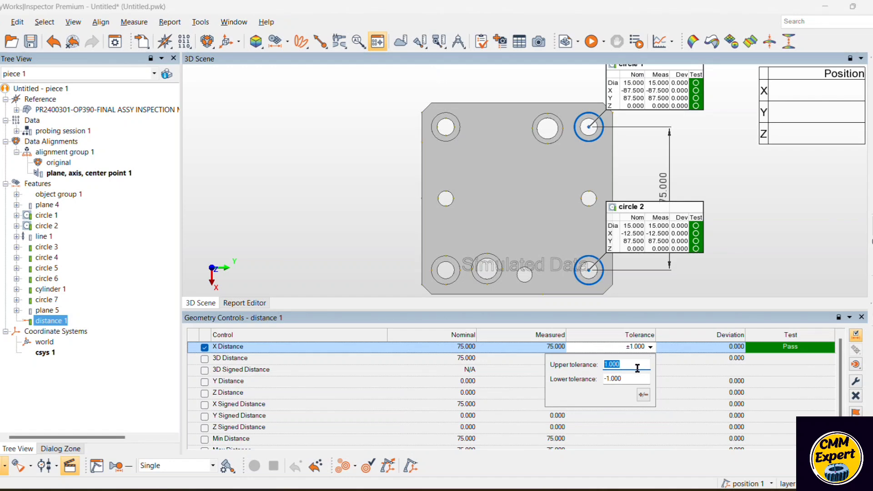
key("BackSpace")
type("0")
key("Num_Lock")
type(".2")
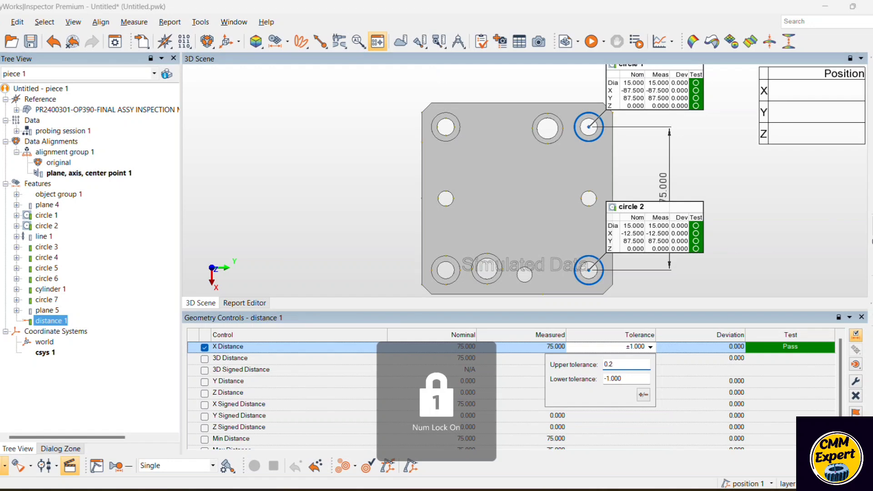
key("Tab")
type("-")
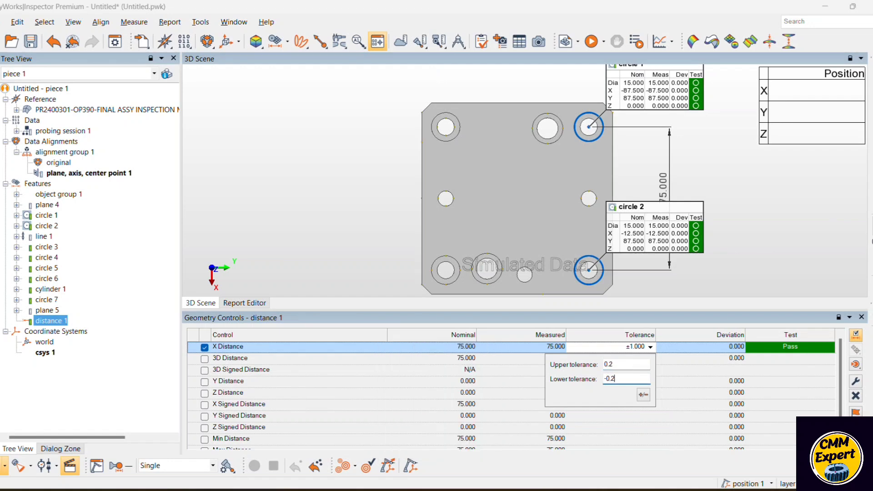
type("0.2")
key("Return")
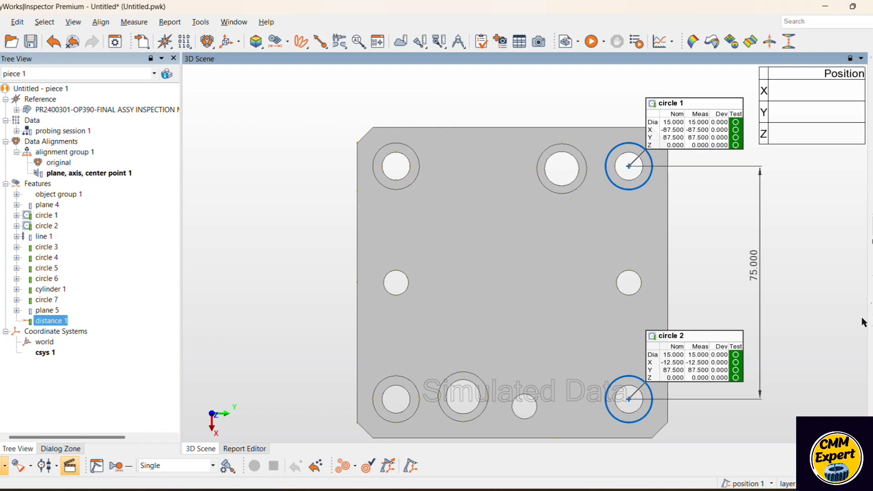
left_click(861, 317)
Step: Display circle 3 in the 3D scene and assign datum feature label A to circle 1
left_click_drag(44, 249, 344, 196)
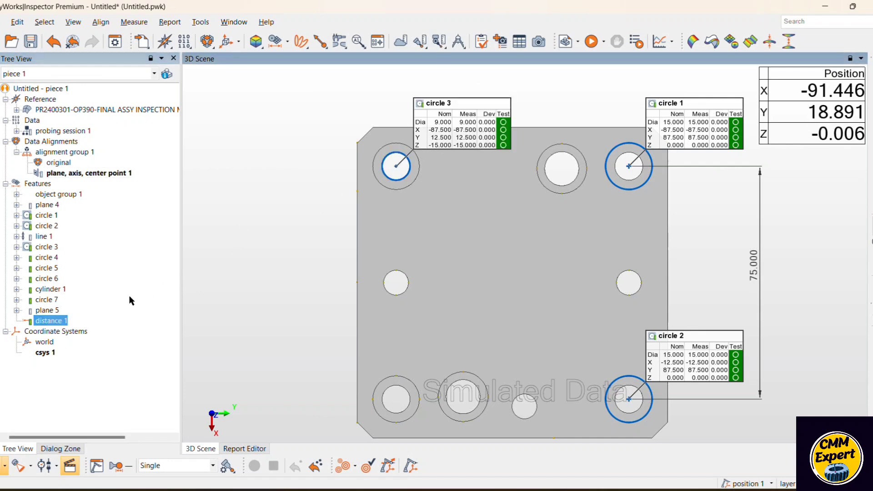
left_click(50, 246)
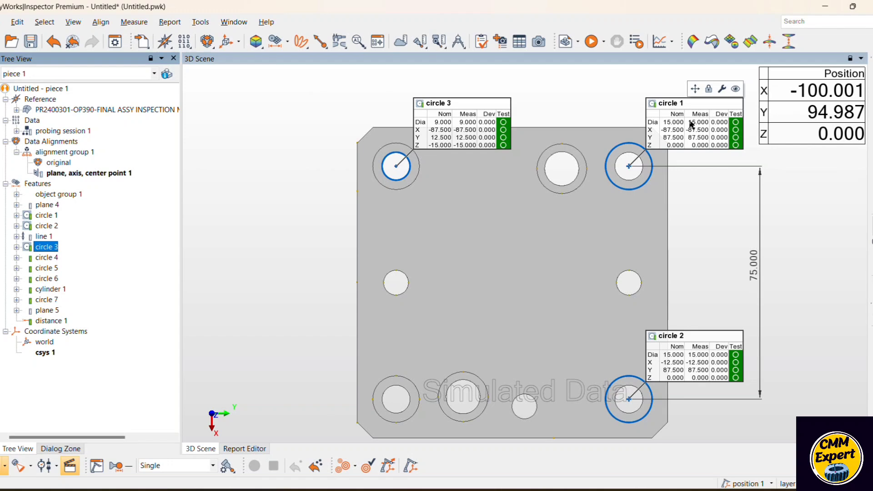
left_click(46, 216)
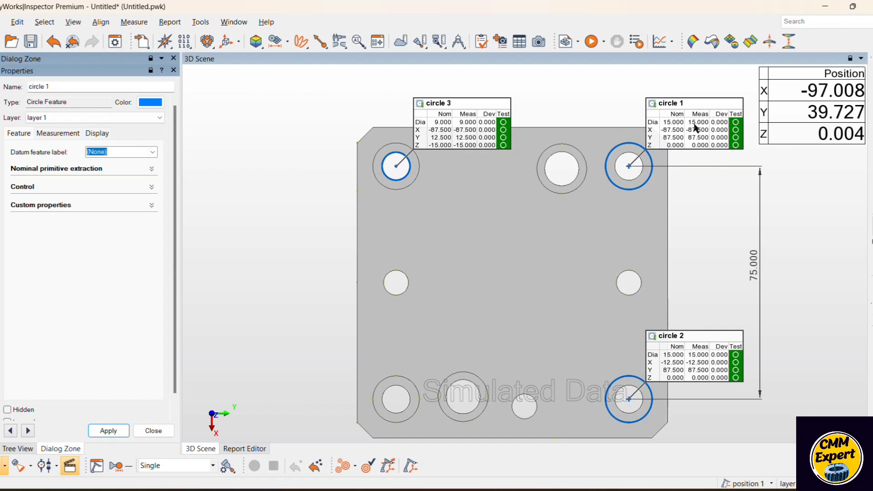
left_click(153, 151)
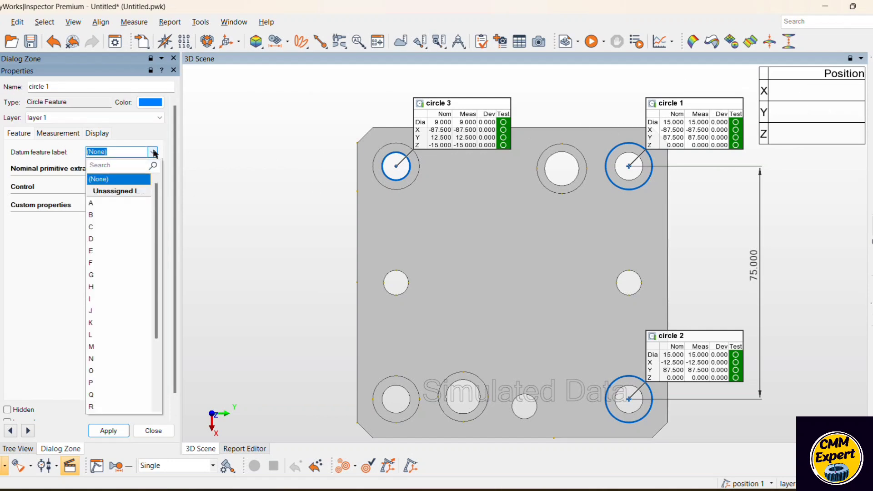
left_click(116, 205)
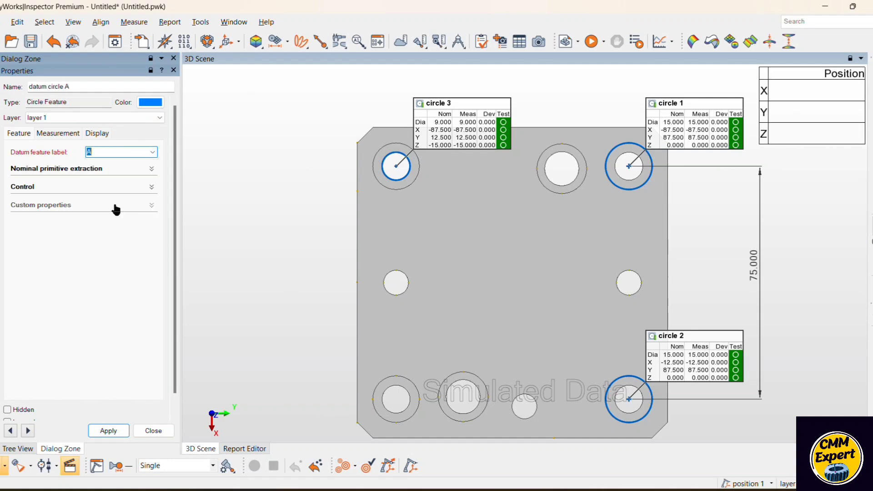
left_click(109, 431)
left_click(153, 430)
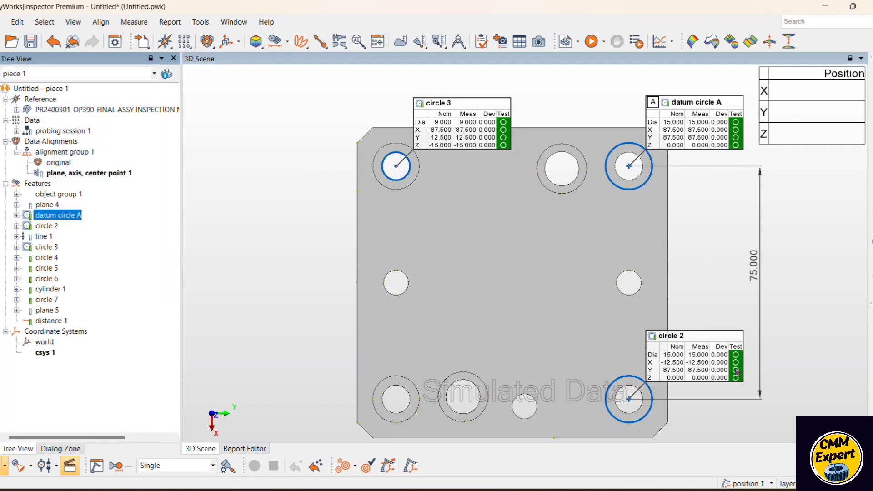
Step: Assign datum feature label B to circle 2
left_click(697, 382)
double_click(68, 224)
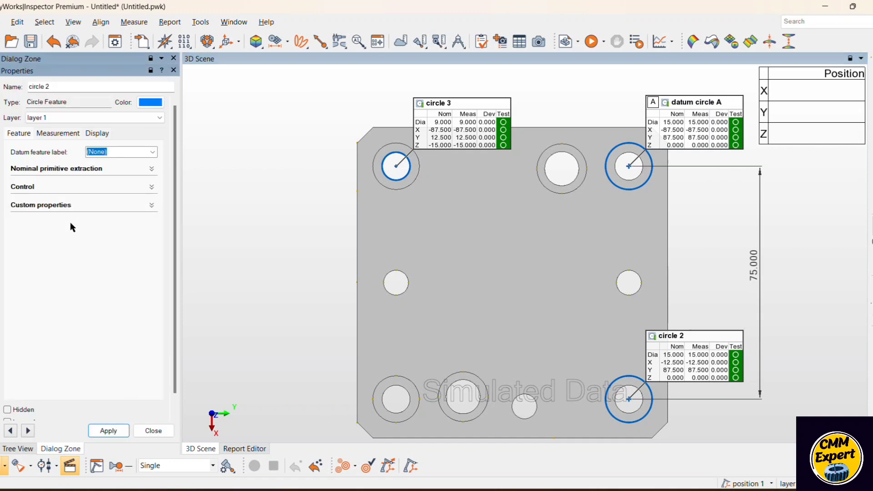
left_click(152, 152)
left_click(96, 203)
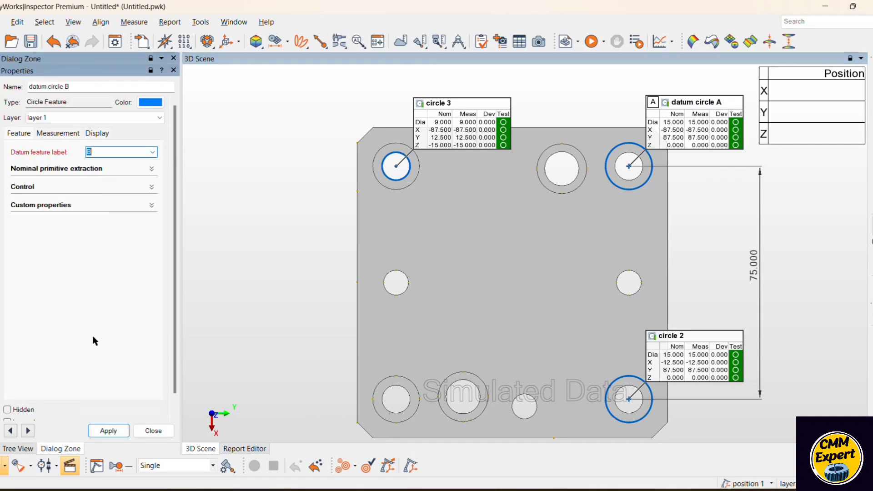
left_click(102, 428)
left_click(155, 430)
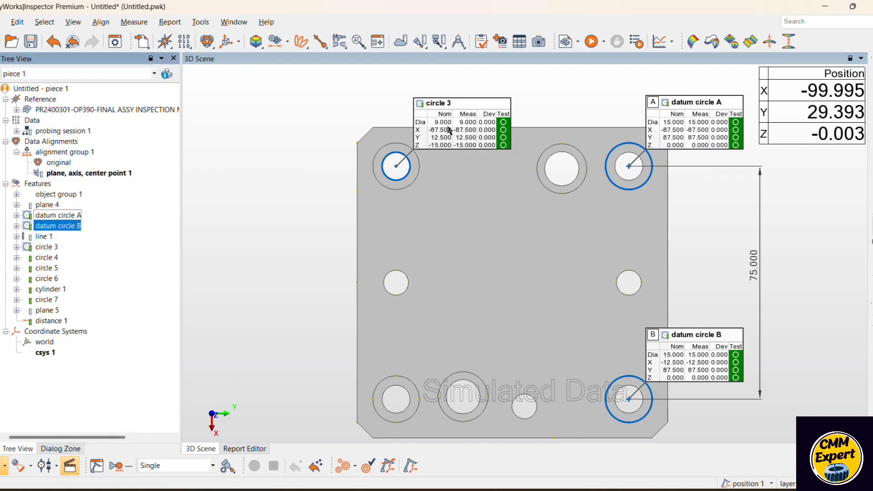
Step: Add a Position control to circle 3 in its geometry controls
left_click(42, 247)
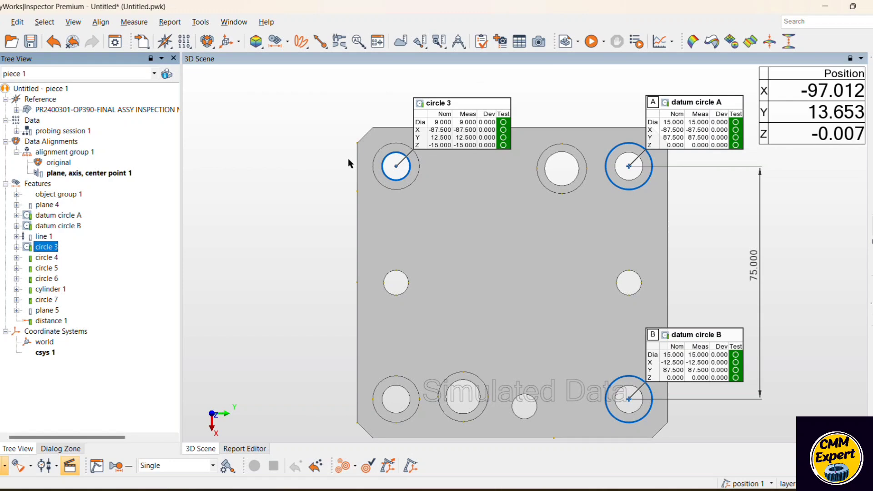
left_click(377, 41)
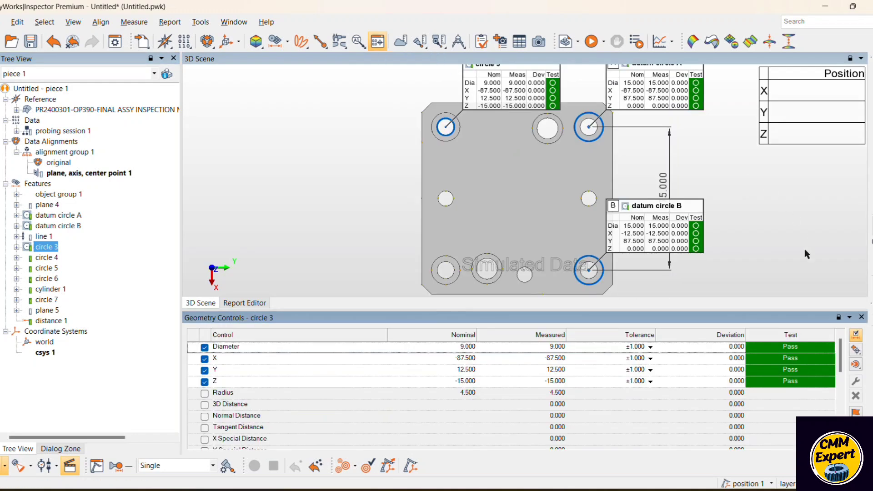
left_click(855, 350)
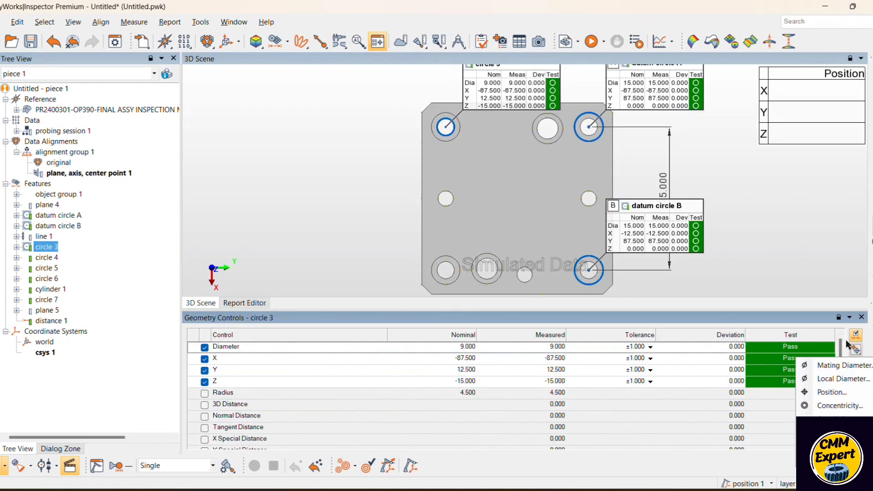
left_click(818, 394)
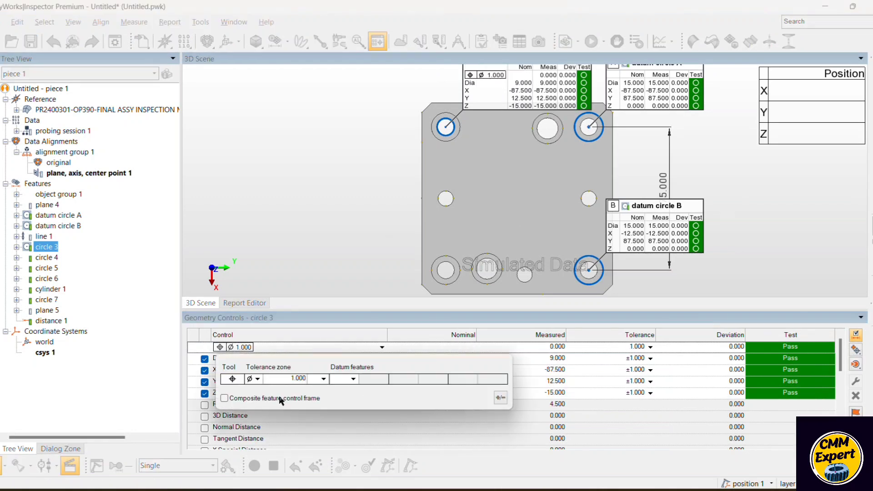
Step: Set circle 3's position tolerance zone to a diameter of 0.5, referencing A as the primary and B as the secondary datum
double_click(292, 379)
type("0.5")
left_click(352, 381)
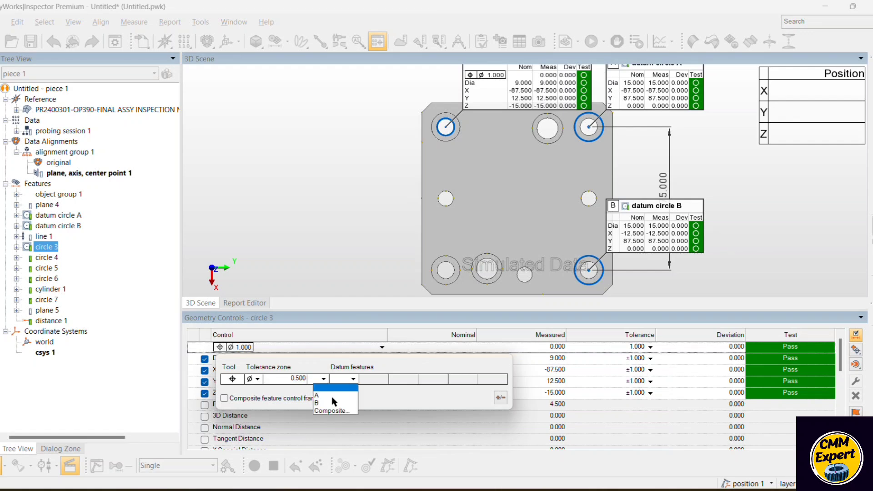
left_click(321, 397)
left_click(409, 381)
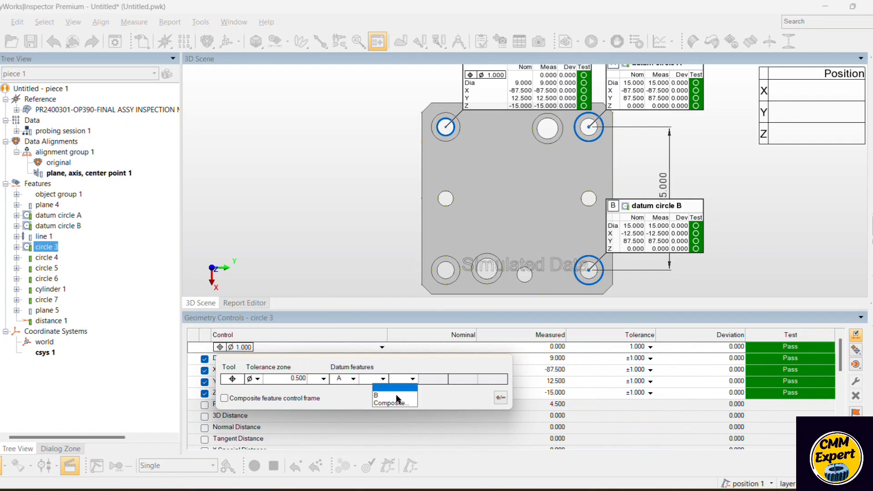
left_click(385, 396)
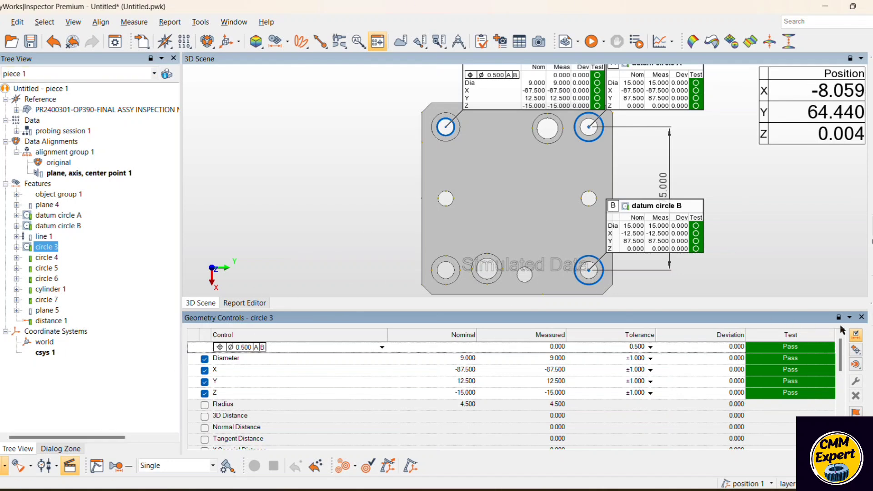
left_click(861, 317)
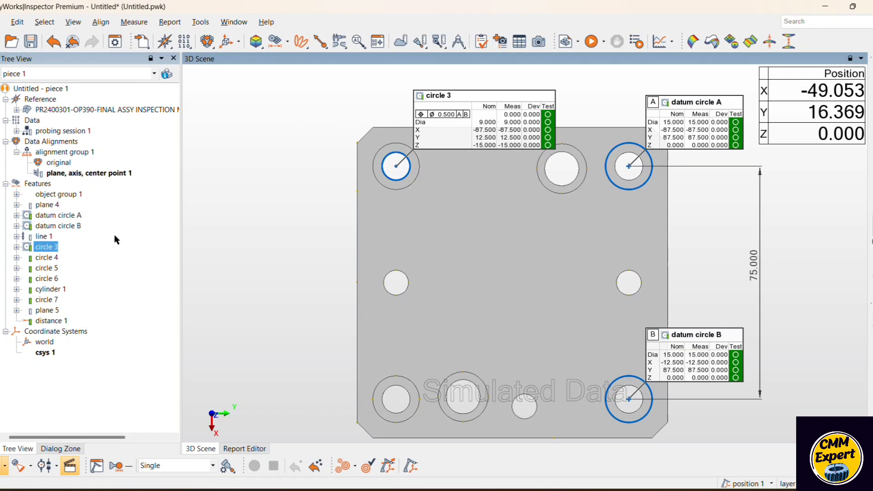
Step: Create a control view named "control view 1" from the 3D scene, with a snapshot and table as report items
middle_click_drag(551, 266, 526, 251)
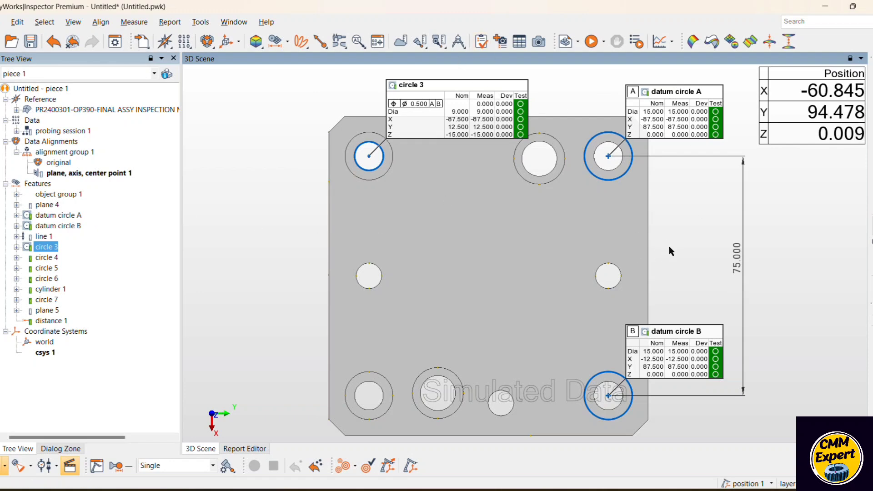
left_click(509, 48)
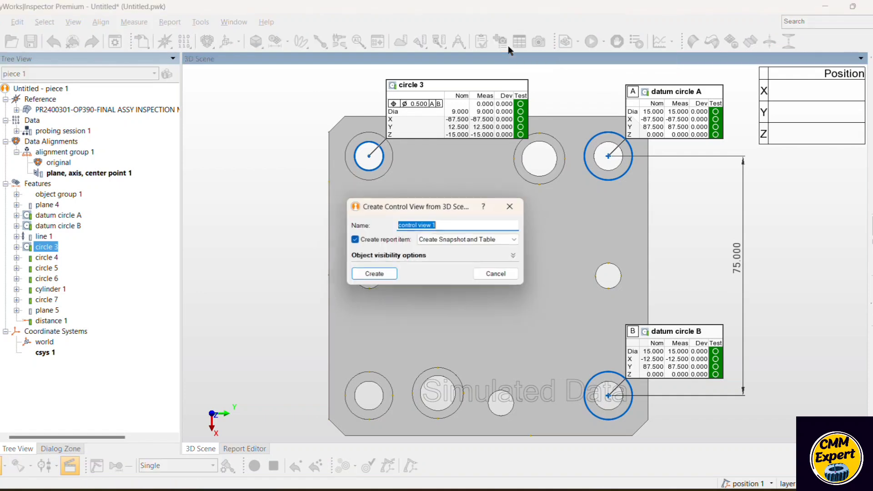
left_click(373, 274)
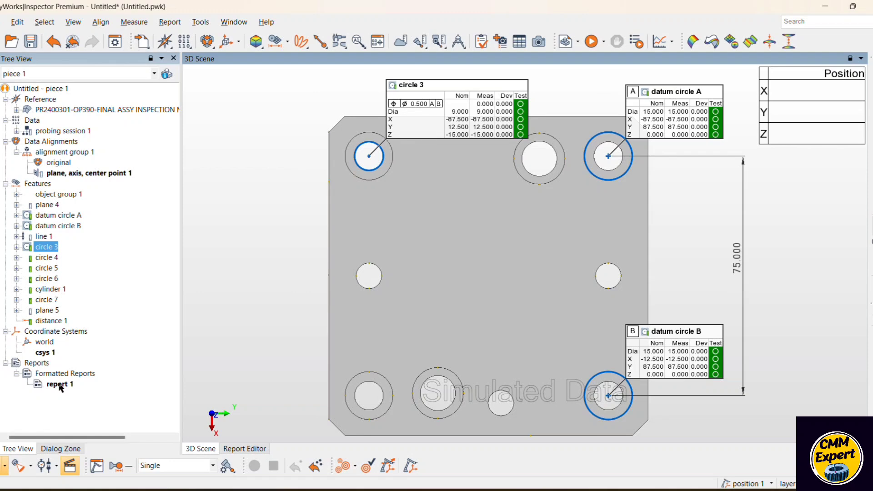
Step: Open report 1 and review its plate snapshot page and its control results table page
double_click(58, 384)
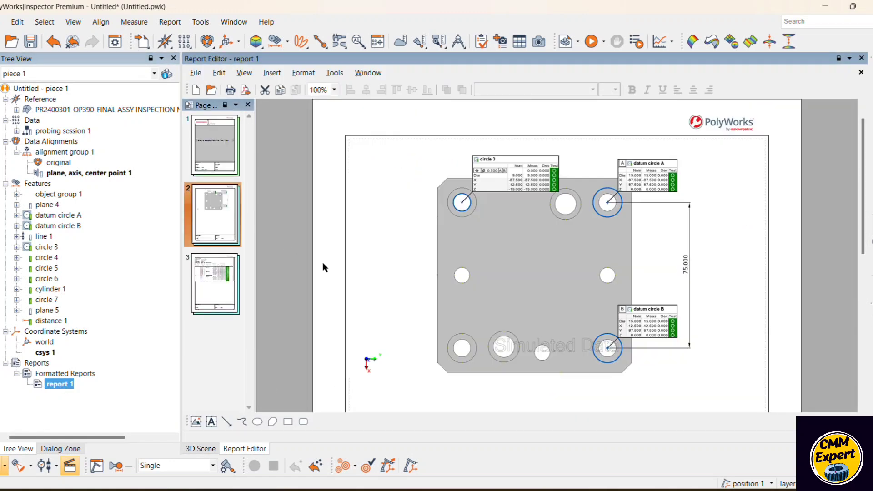
scroll(525, 310, "down", 3)
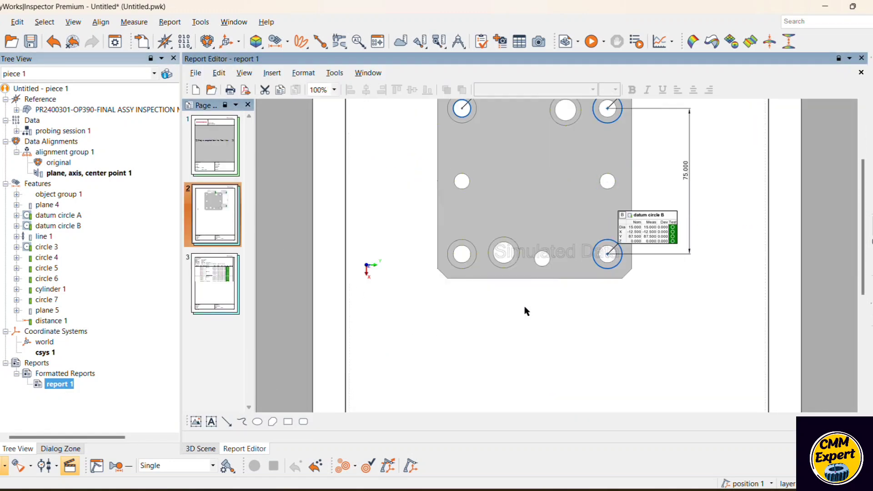
left_click(212, 285)
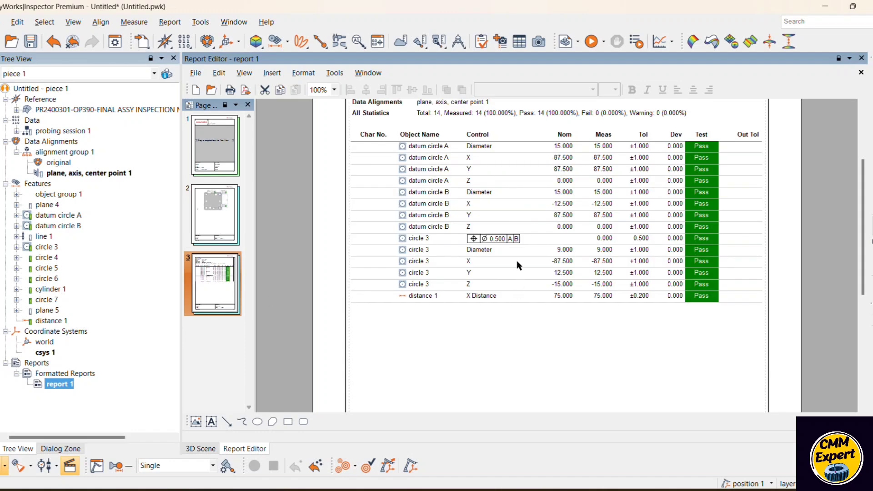
left_click(516, 257)
left_click(204, 228)
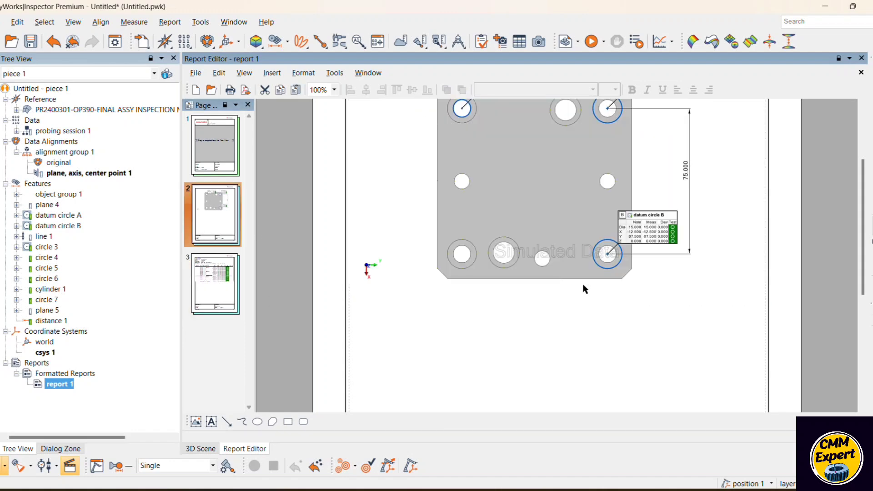
Step: Move the control view table from page 3 to the space beneath the plate snapshot on page 2, and delete the emptied third page
left_click(212, 274)
left_click(530, 197)
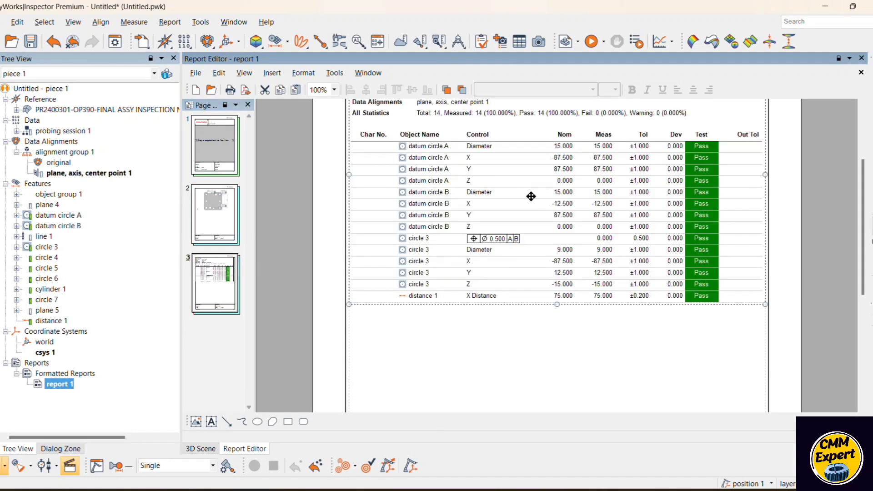
key("Delete")
left_click(197, 211)
scroll(599, 296, "down", 3)
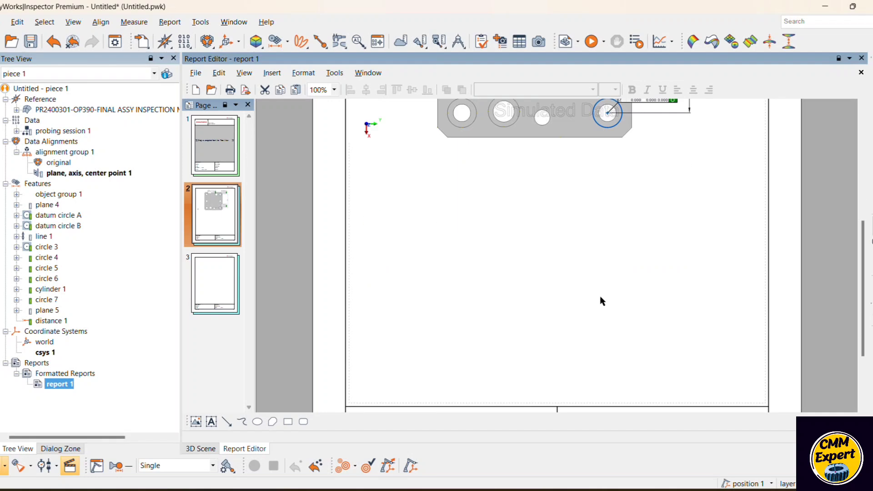
key("ctrl+v")
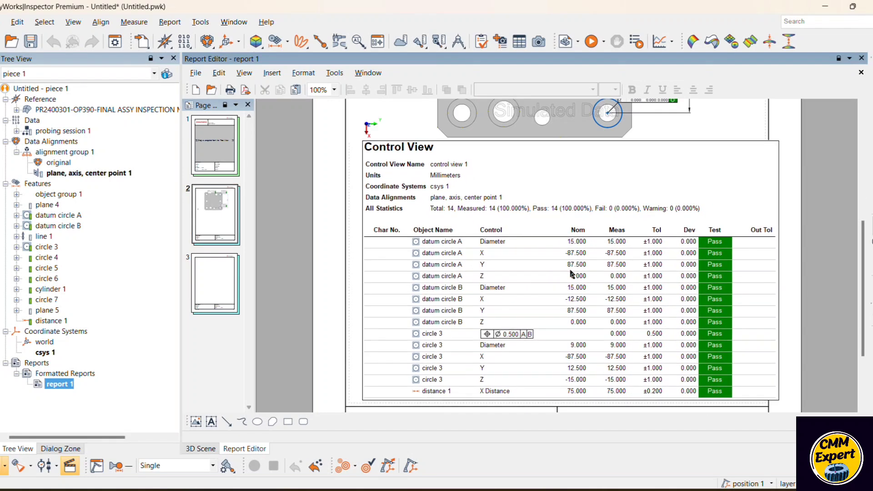
left_click_drag(566, 268, 558, 275)
scroll(575, 313, "down", 1)
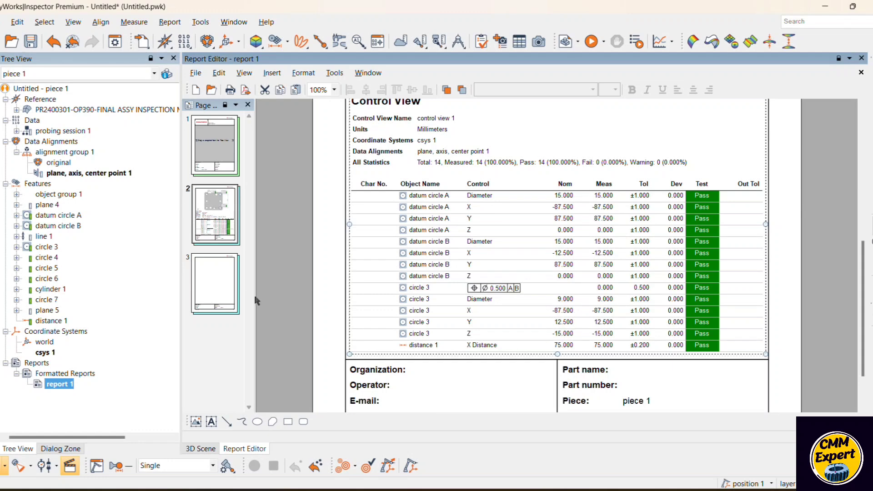
left_click(235, 293)
key("Delete")
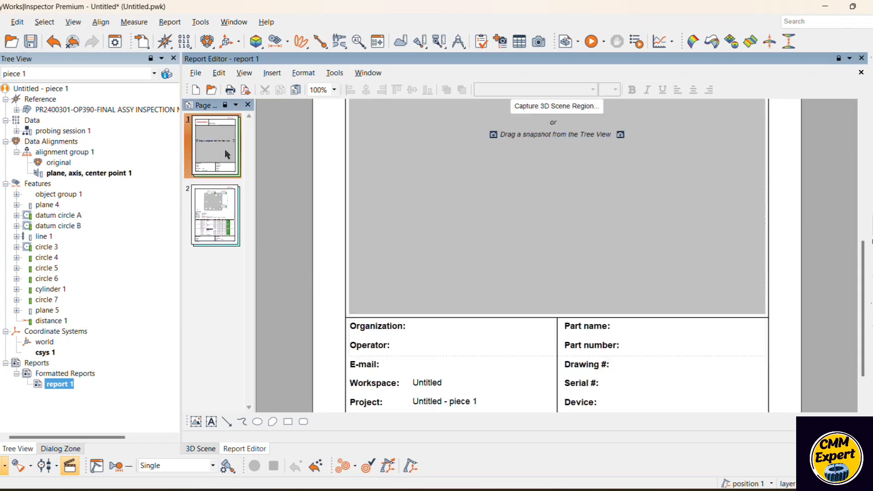
Step: Start a 3D scene region capture for the report's first page and hide all features and annotations from the scene
scroll(500, 286, "up", 3)
left_click(579, 246)
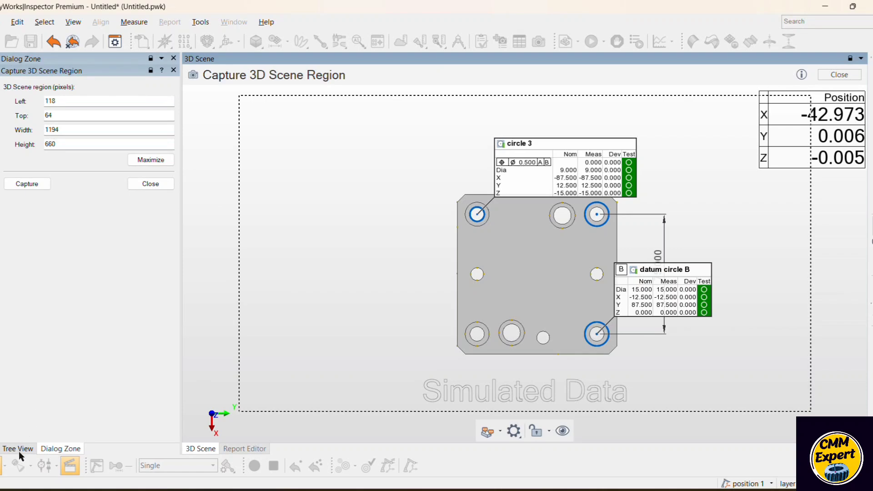
left_click(18, 448)
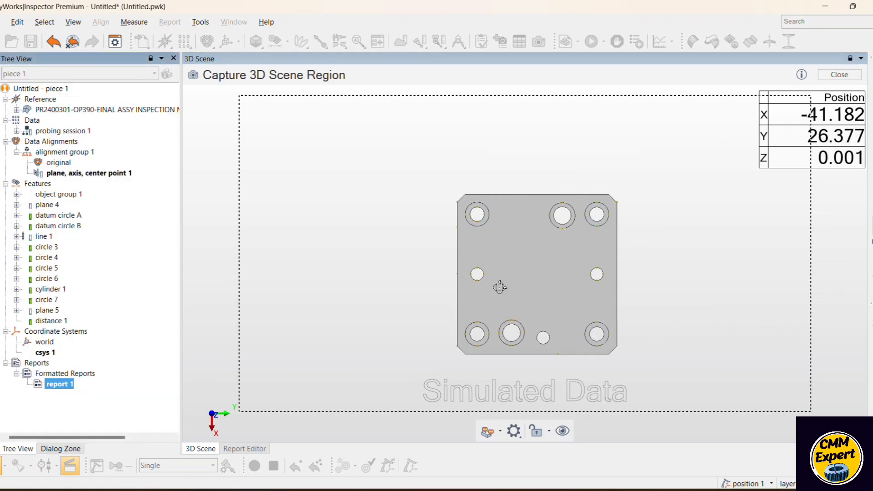
Step: Tilt the bare plate to an oblique view, enlarge it within the capture region, and capture it as the first page's image
left_click_drag(499, 287, 495, 191)
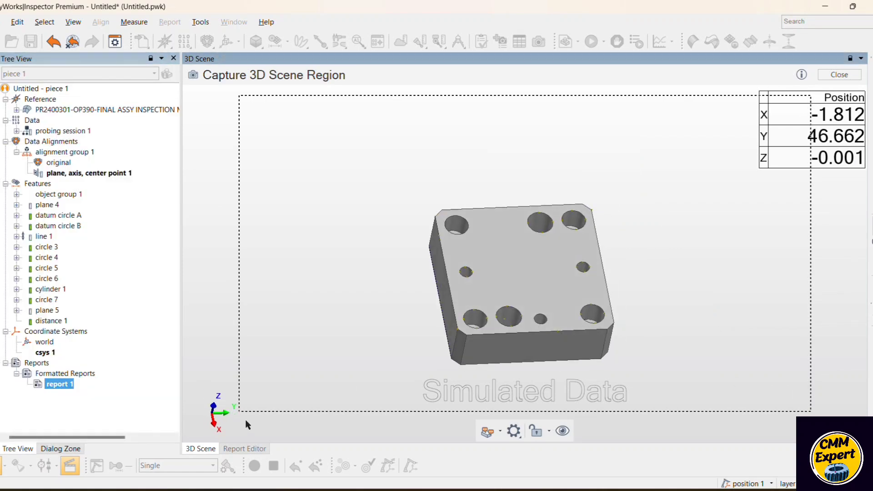
left_click(203, 411)
left_click_drag(452, 299, 523, 271)
scroll(604, 272, "up", 6)
left_click_drag(573, 308, 557, 291)
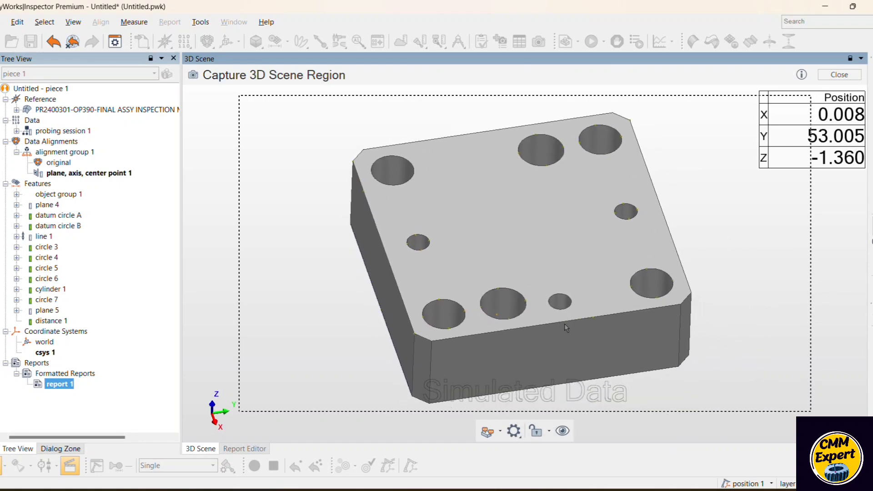
left_click(60, 449)
left_click(23, 183)
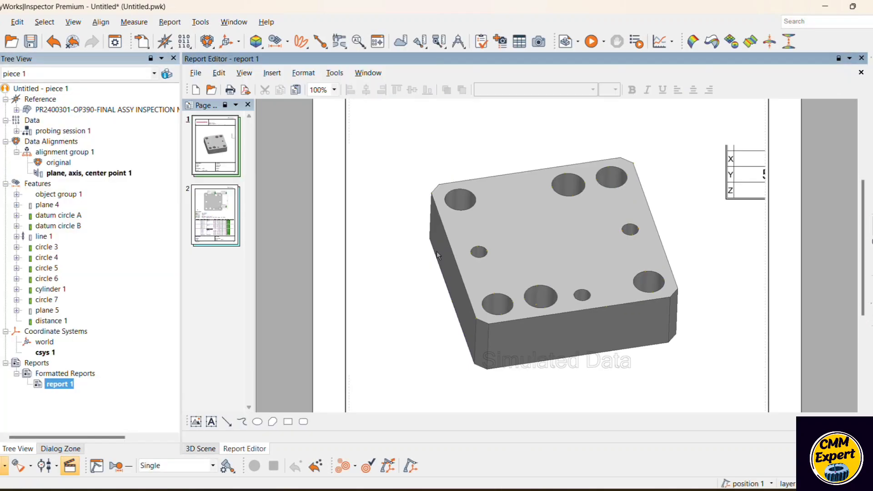
scroll(568, 352, "down", 6)
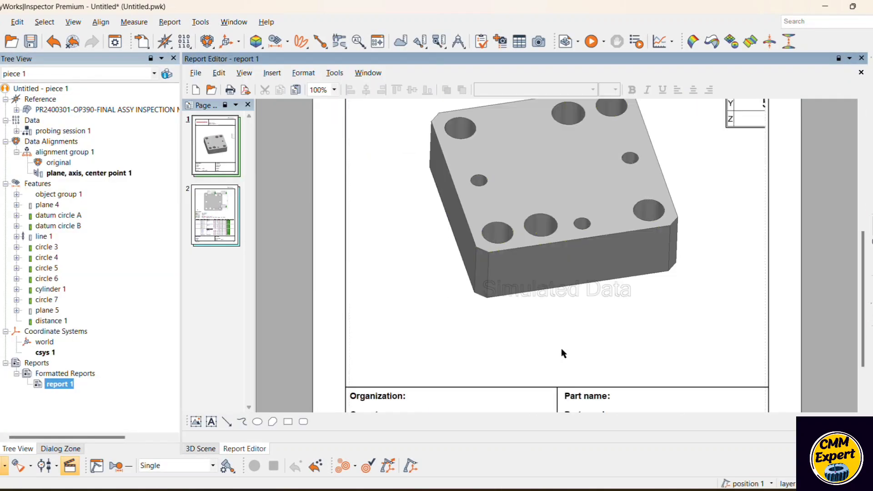
Step: Review the snapshot and control results table on report page 2, and the header of page 1
left_click(216, 223)
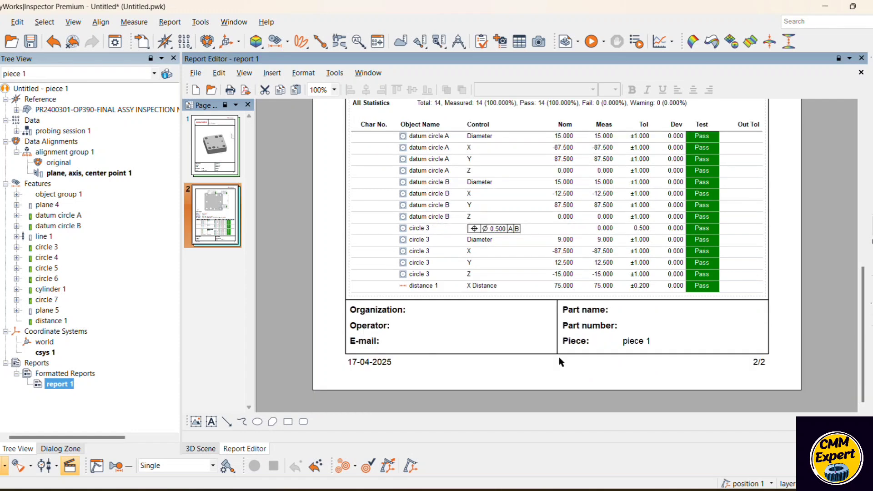
scroll(476, 334, "up", 6)
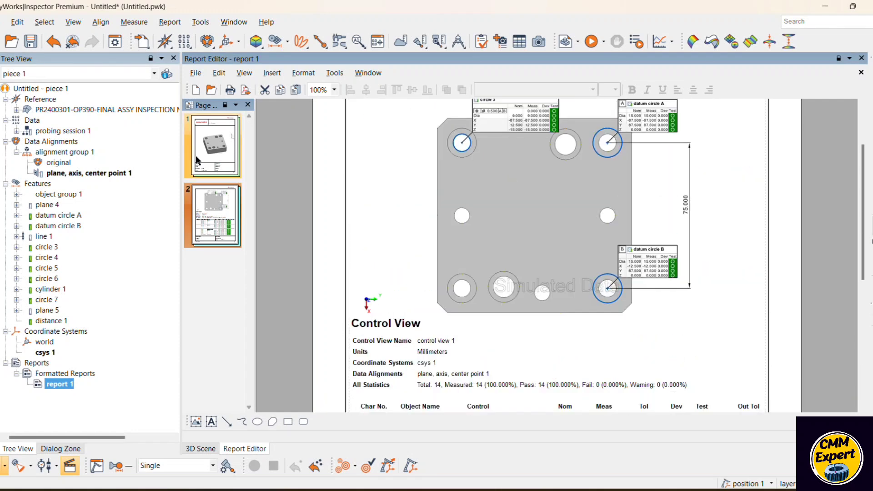
left_click(197, 159)
scroll(513, 285, "up", 2)
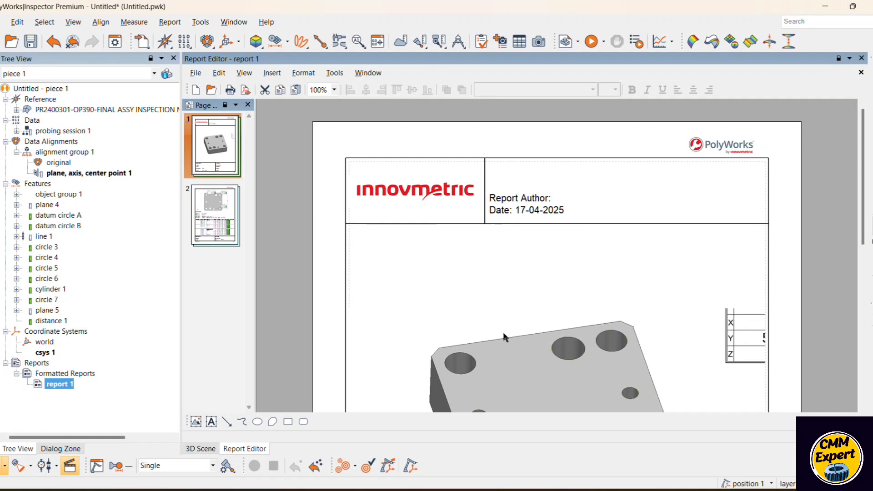
Step: In the project's piece properties, set the piece name to XYZ and the serial number to 01
left_click(168, 74)
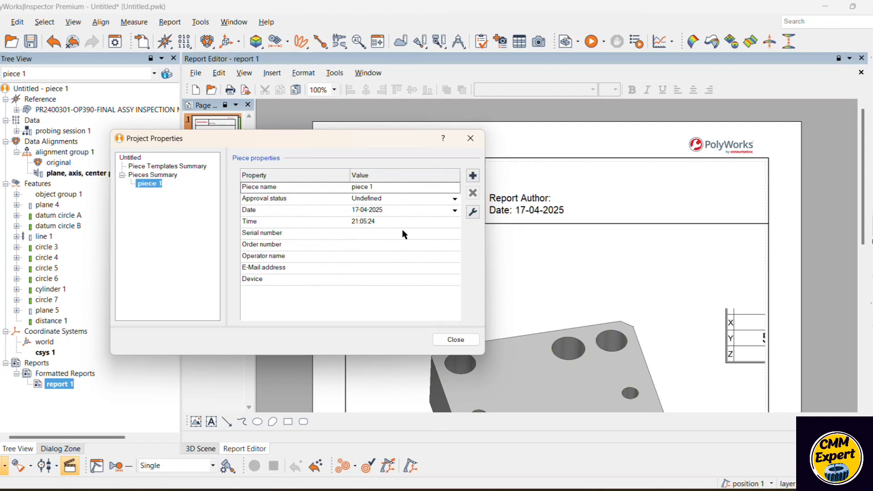
double_click(411, 187)
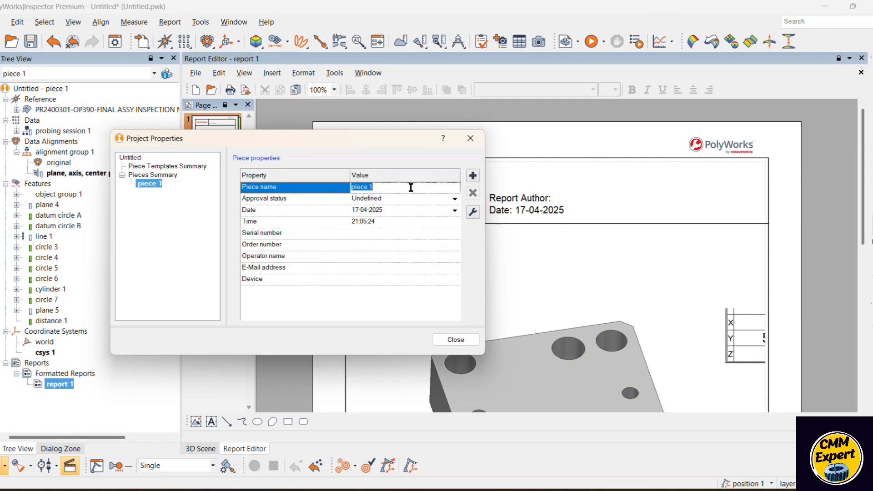
type("XYZ")
left_click(370, 233)
type("01")
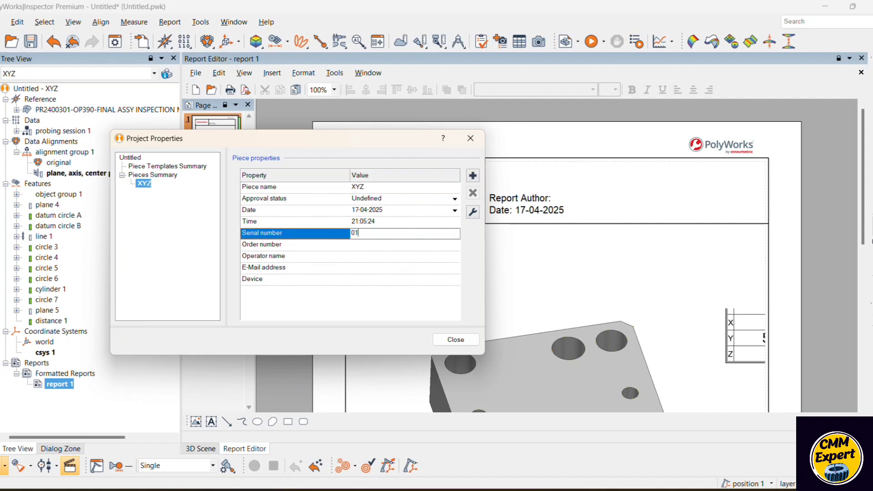
key("Return")
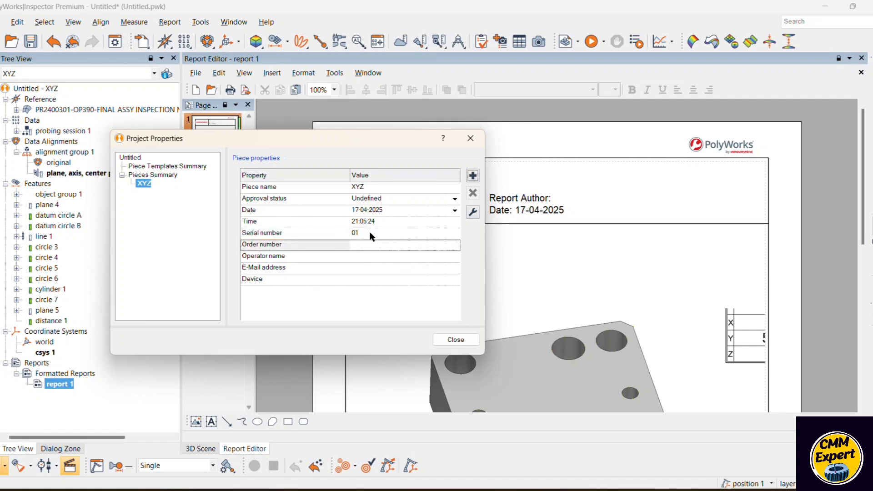
Step: Fill in the piece's order number and set its operator name to CMM EXPERT
left_click(391, 245)
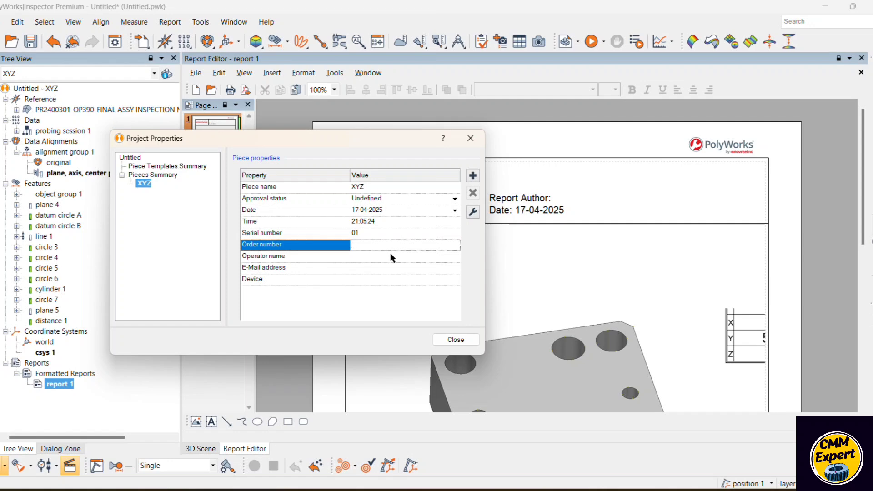
type("5")
key("Return")
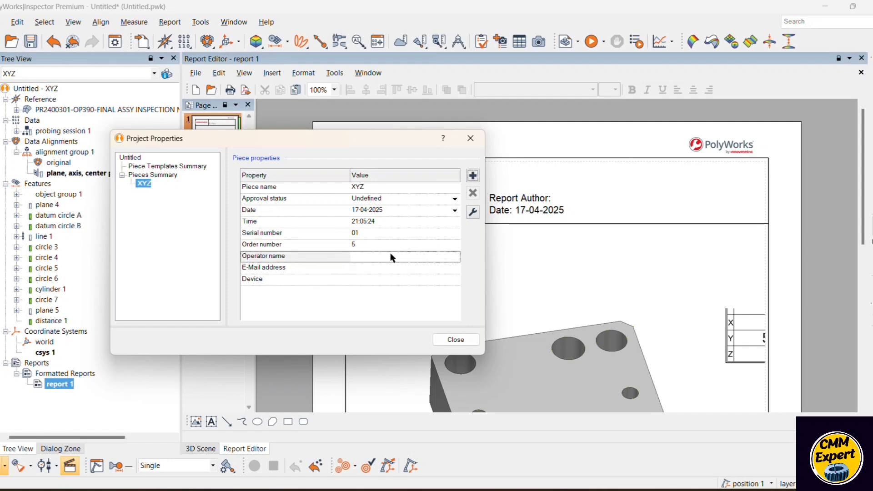
left_click(395, 257)
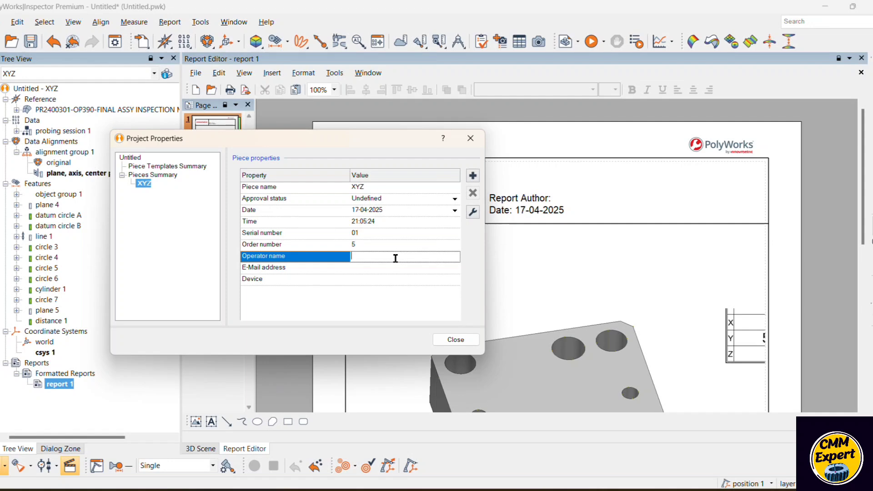
type("CMM EXPERT")
key("Return")
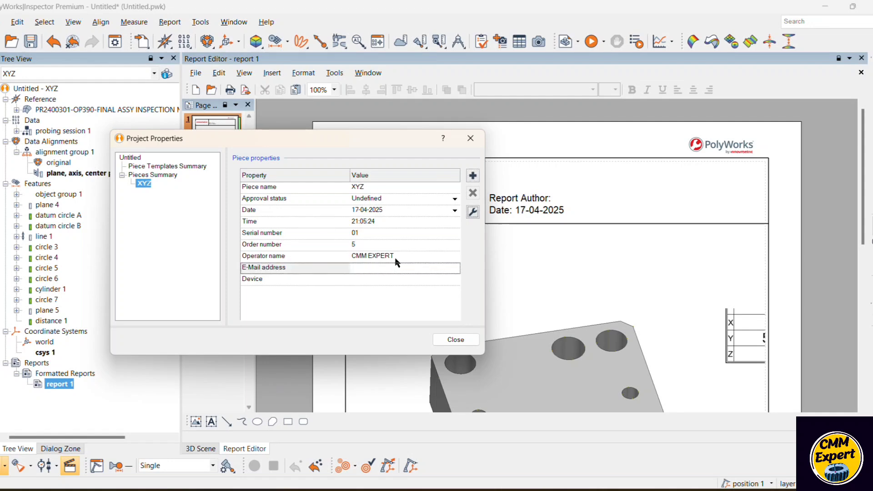
Step: Set the piece's device to FARO, close the properties and check the footer fields on the report's first page
left_click(398, 280)
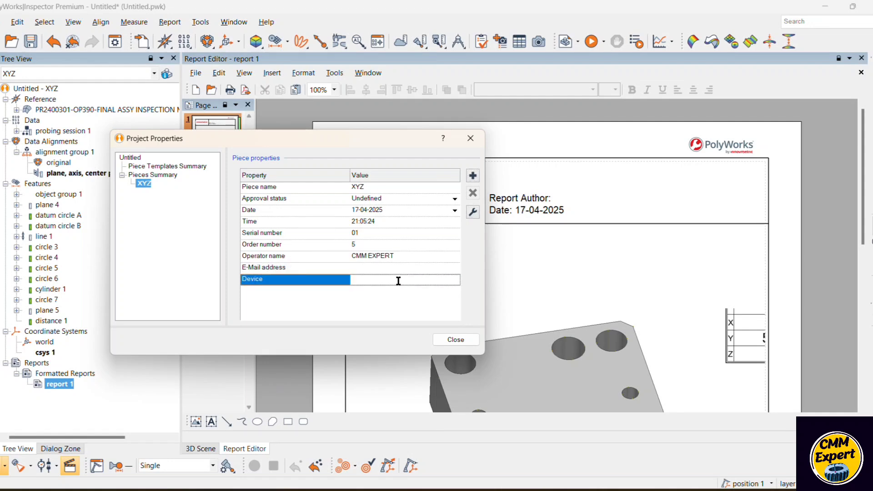
type("FARO")
key("Return")
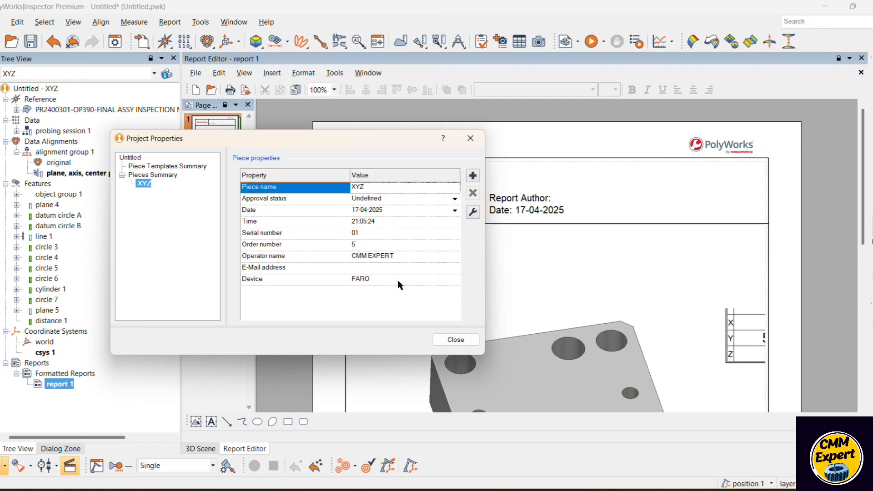
left_click(455, 339)
scroll(524, 283, "down", 10)
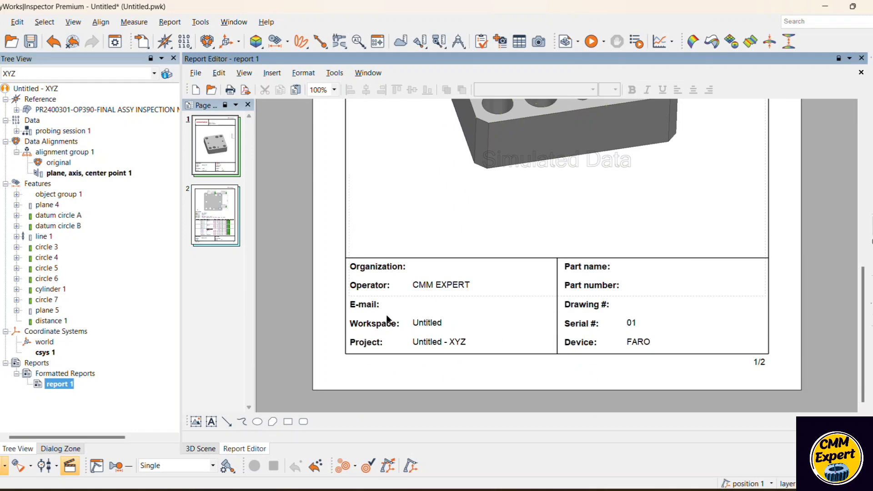
left_click(224, 219)
left_click(201, 139)
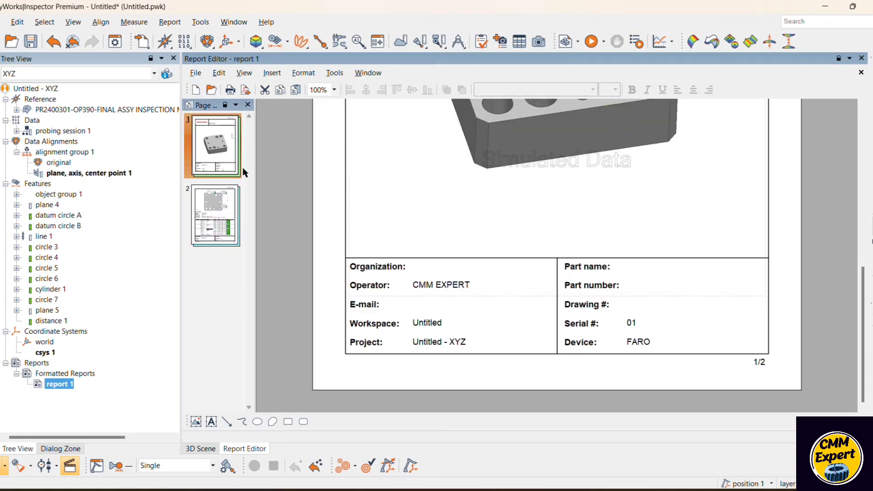
Step: Look through the piece templates summary and pieces summary in the project properties, and close them
left_click(167, 74)
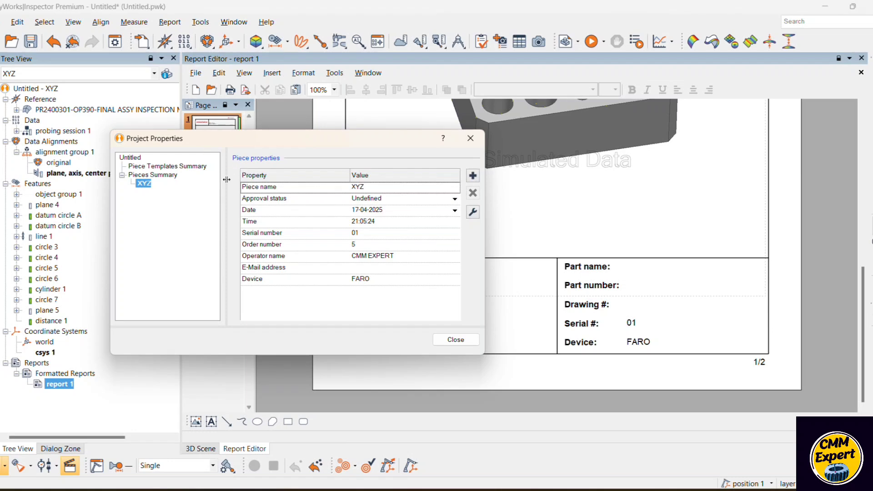
left_click(159, 167)
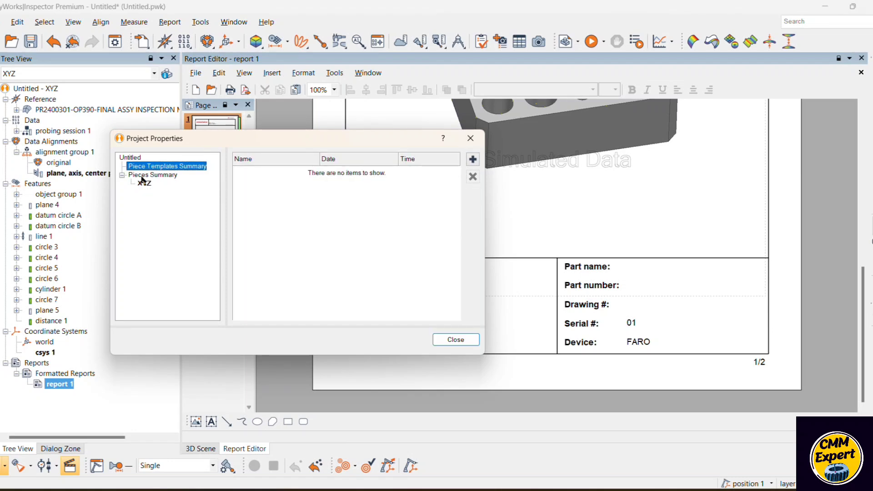
left_click(143, 175)
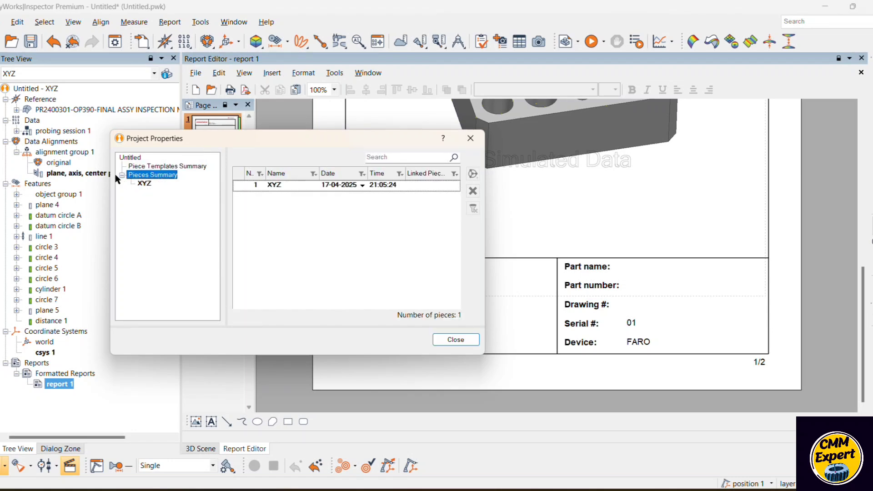
left_click(455, 339)
Step: Save the workspace as "XYZ." in the PolyWorks documents folder and the inspection project as "XYZ"
left_click(30, 41)
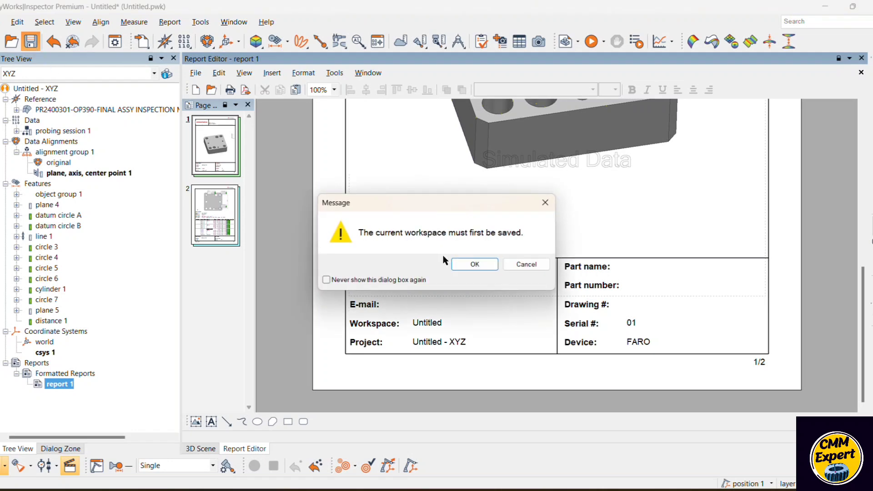
left_click(474, 264)
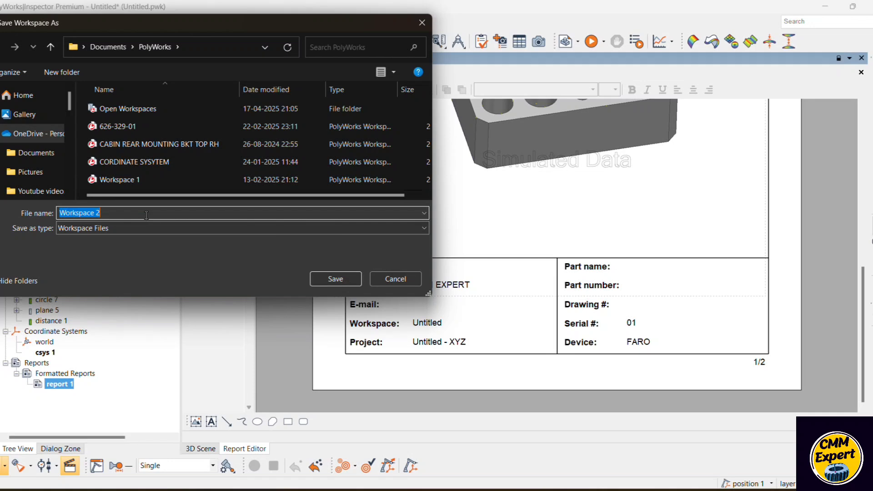
type("XYZ.")
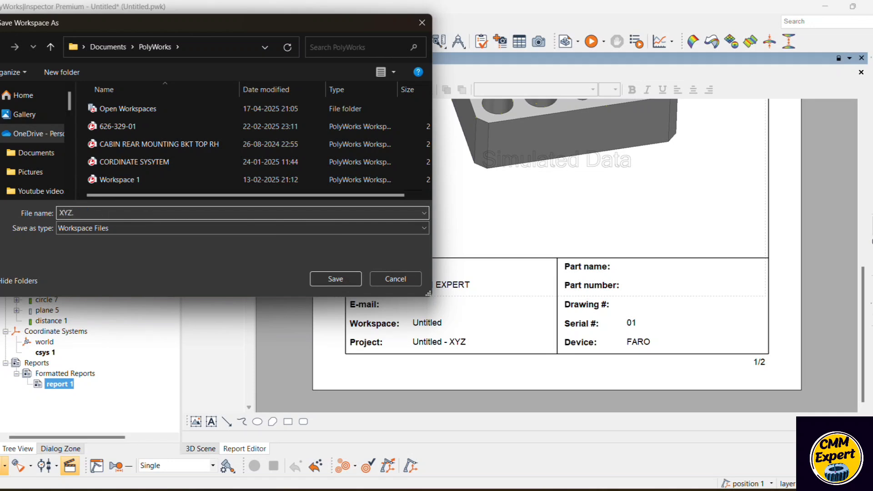
key("Return")
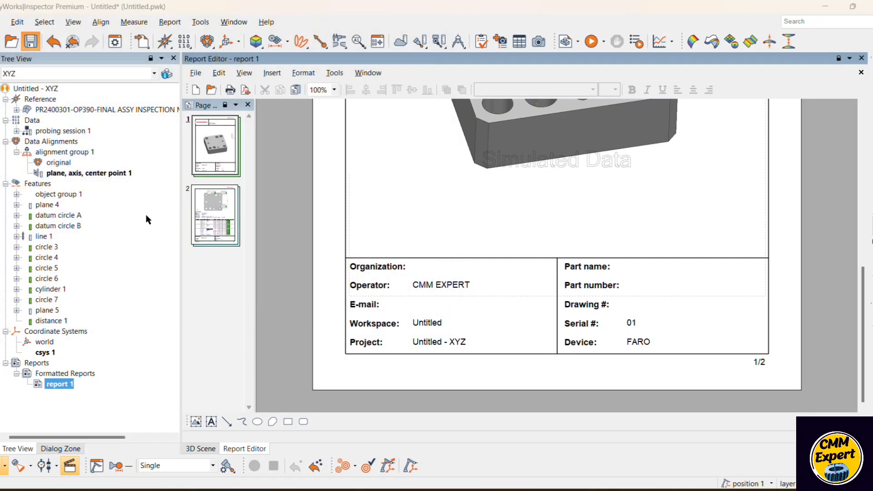
type("XY")
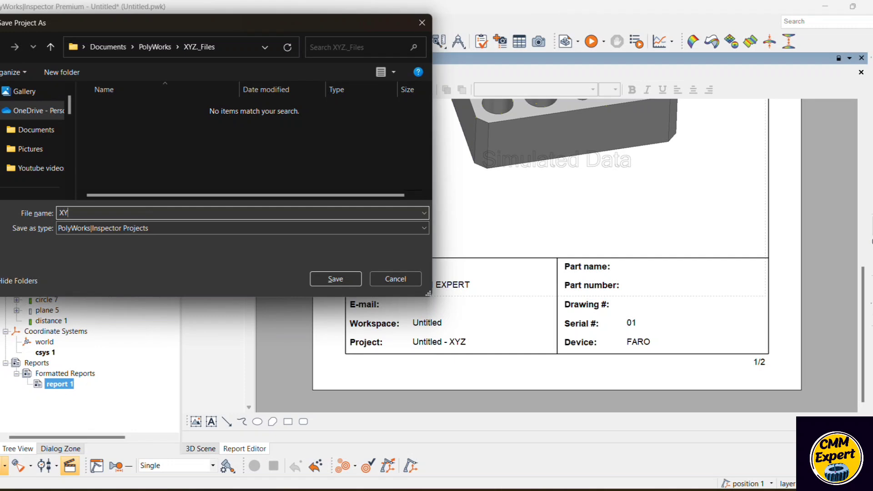
type("Z")
key("Return")
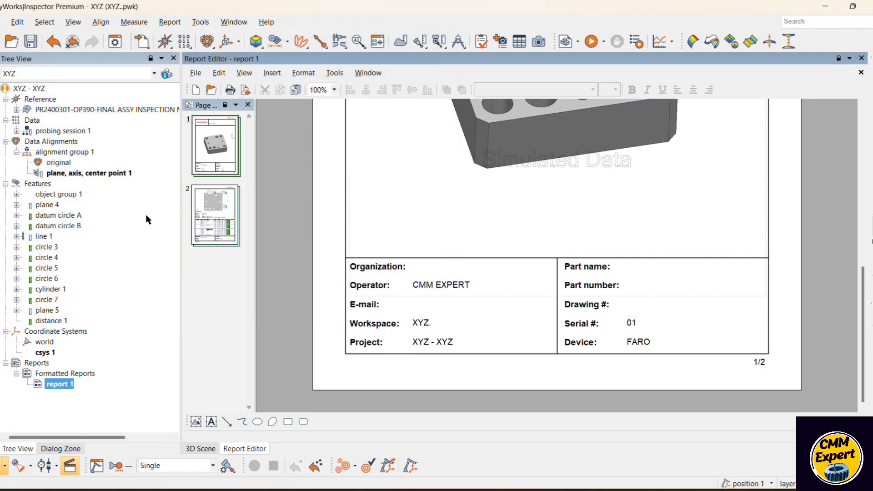
Step: Examine the saved project's piece properties together with its piece templates and pieces summaries
scroll(331, 245, "up", 3)
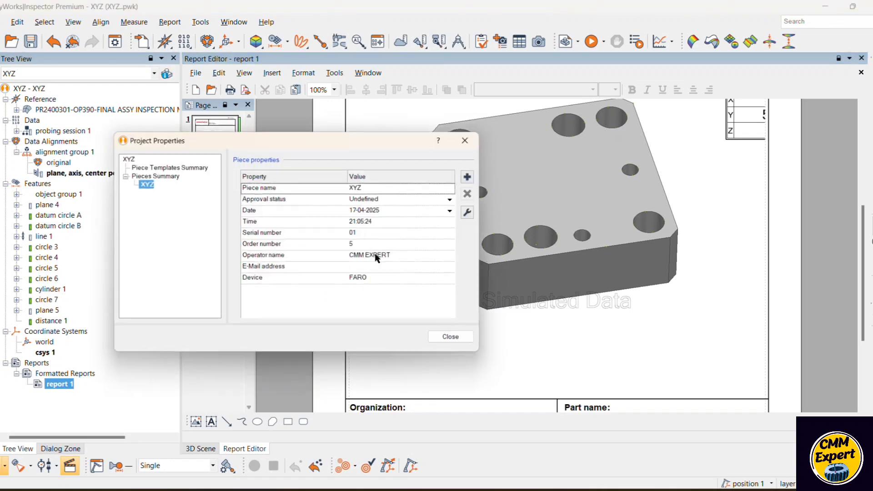
left_click(167, 73)
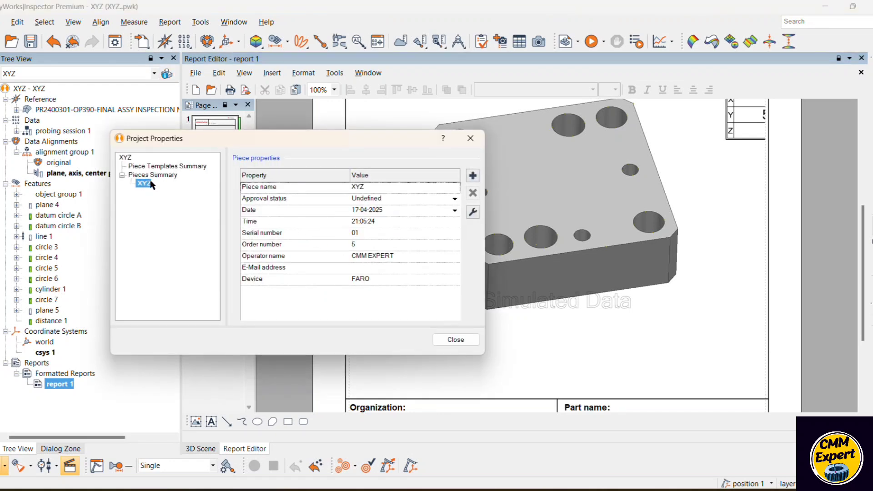
left_click(129, 176)
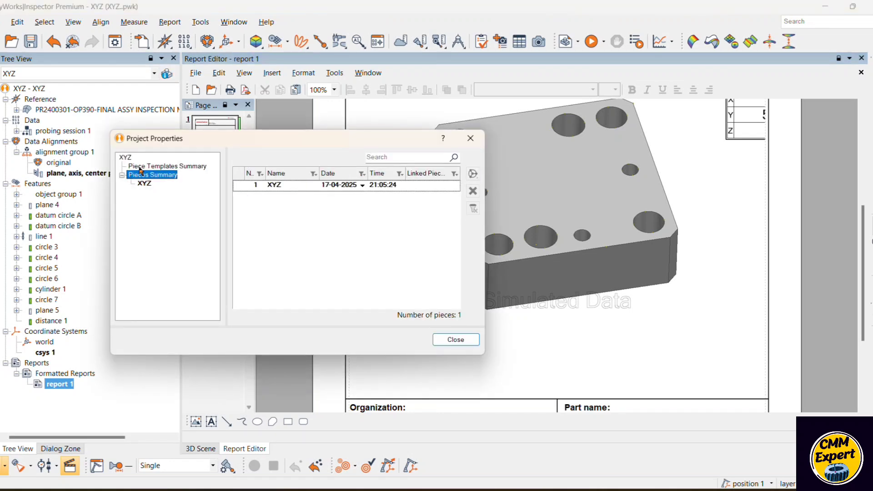
left_click(142, 169)
left_click(144, 175)
left_click(154, 167)
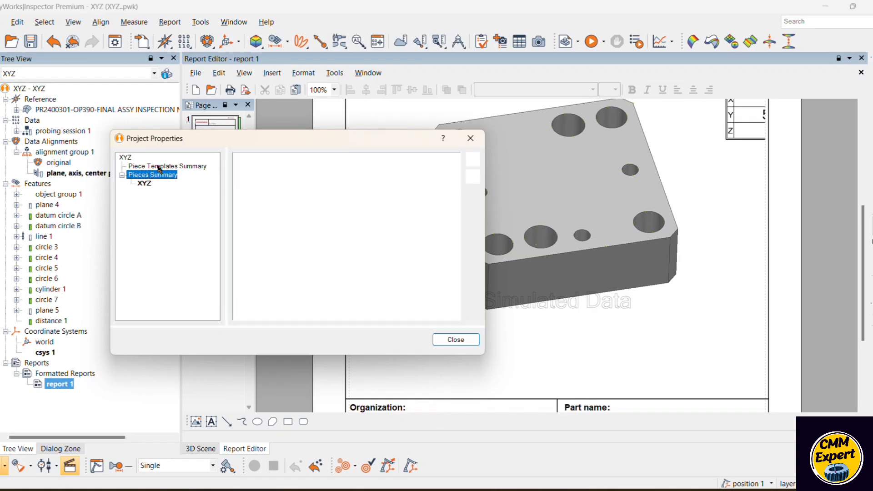
left_click(122, 175)
left_click(123, 176)
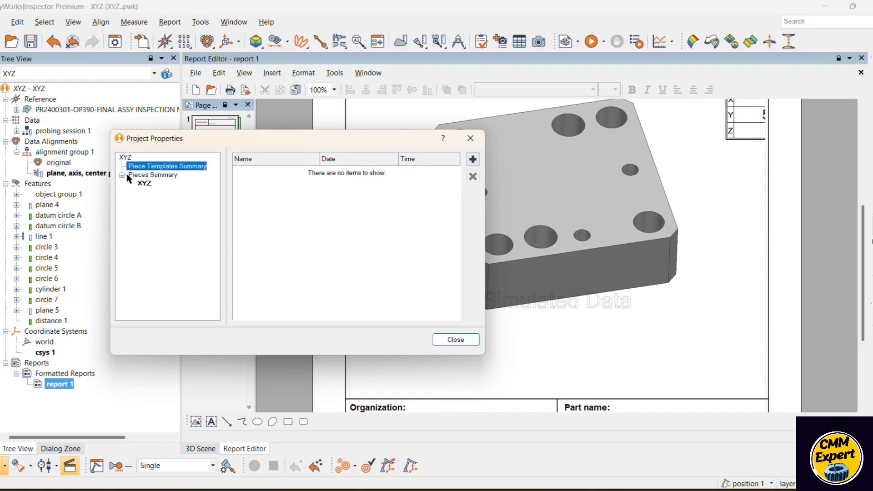
left_click(455, 339)
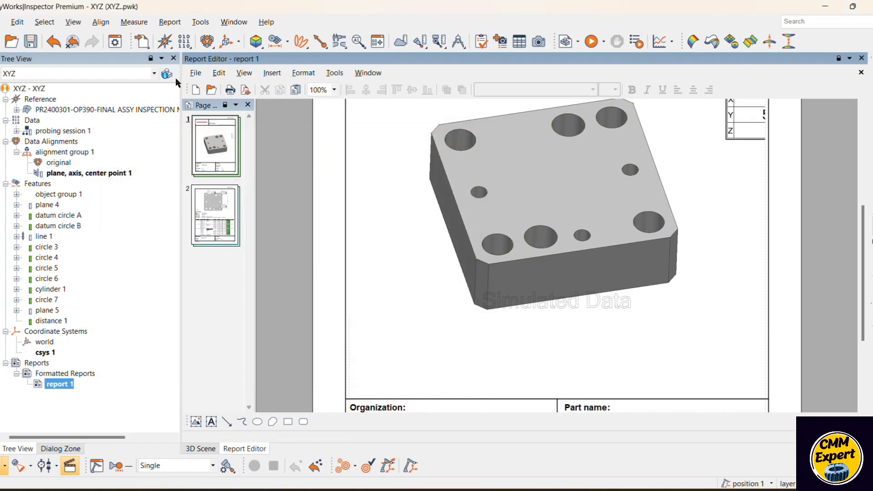
Step: Recheck the properties of piece XYZ and inspect the header of the report's first page
left_click(166, 73)
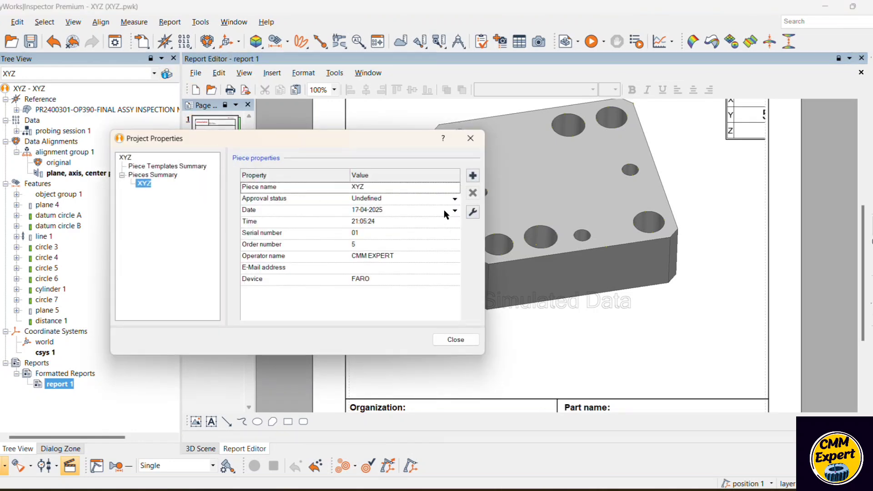
left_click(466, 340)
scroll(539, 339, "down", 2)
scroll(540, 339, "up", 6)
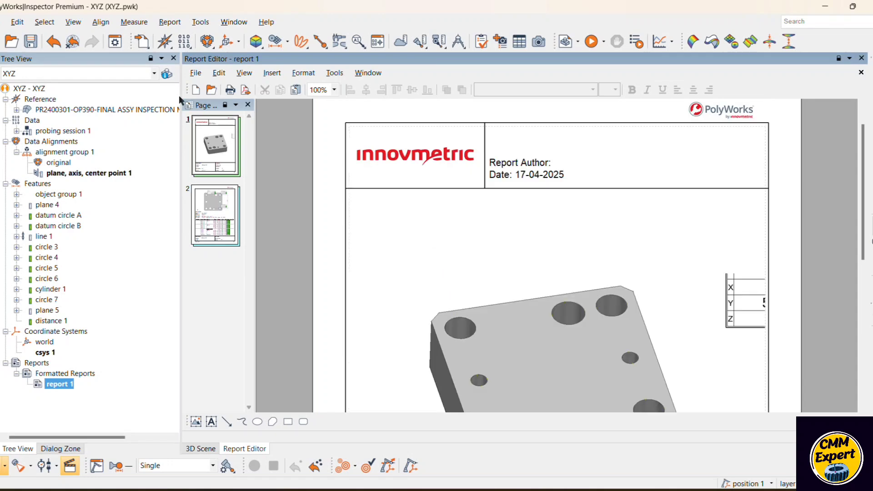
Step: Review the piece templates and pieces summaries in the project properties, and check the piece details at the foot of the report's first page
left_click(167, 73)
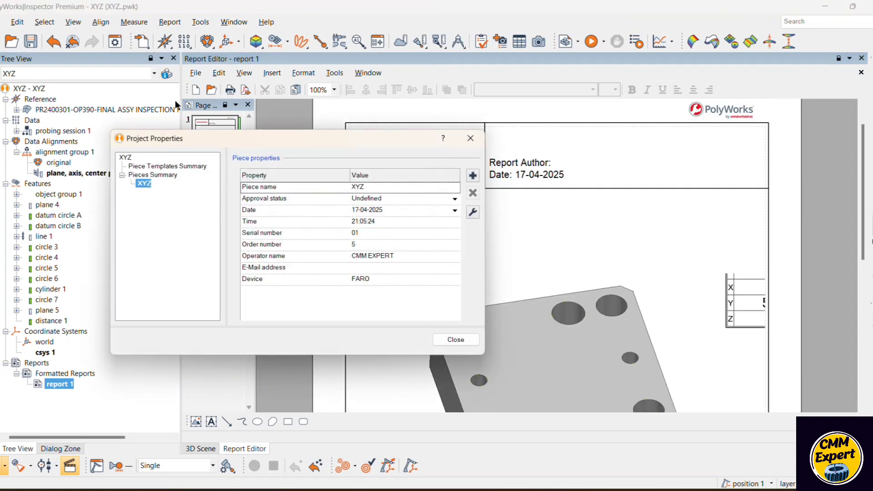
left_click(122, 175)
left_click(137, 166)
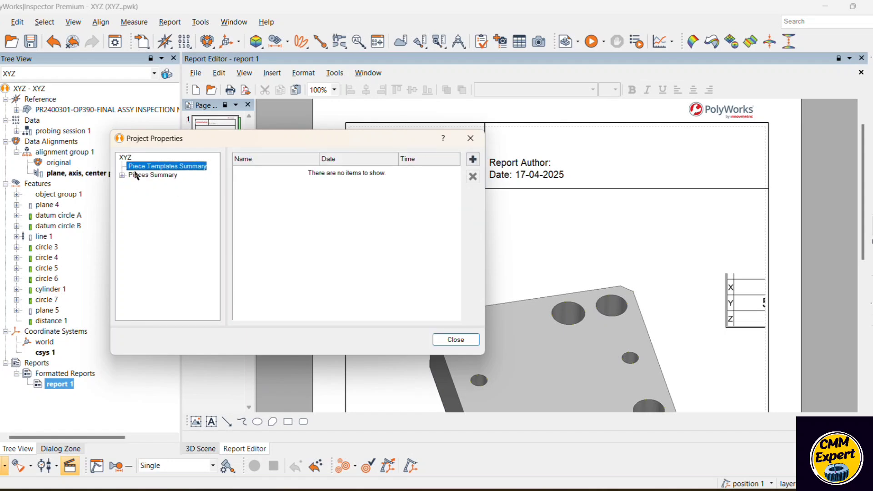
left_click(132, 175)
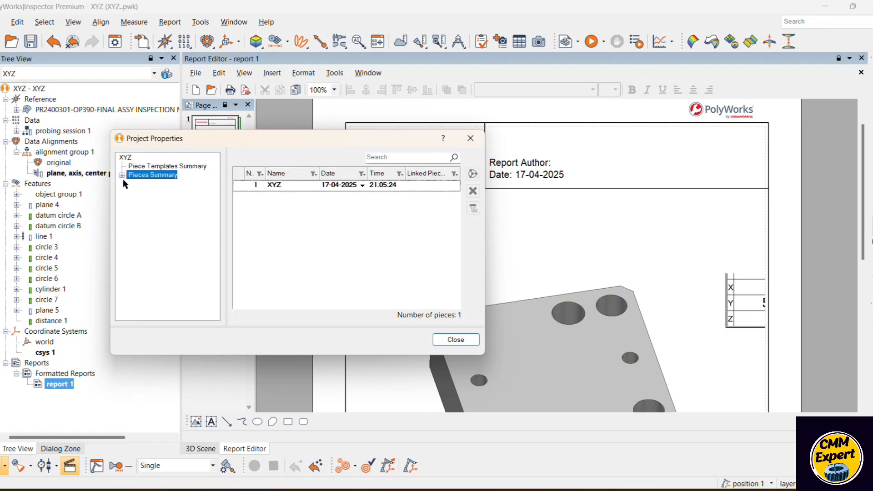
left_click(455, 340)
scroll(529, 333, "down", 5)
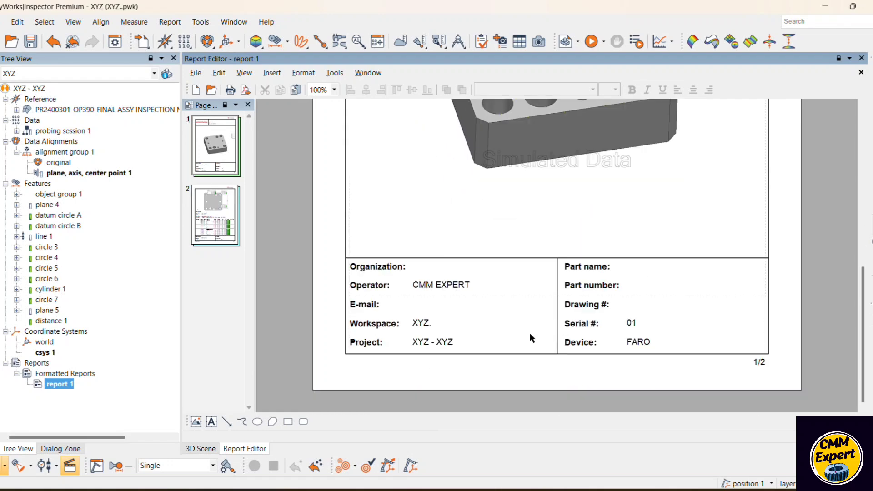
scroll(462, 309, "up", 5)
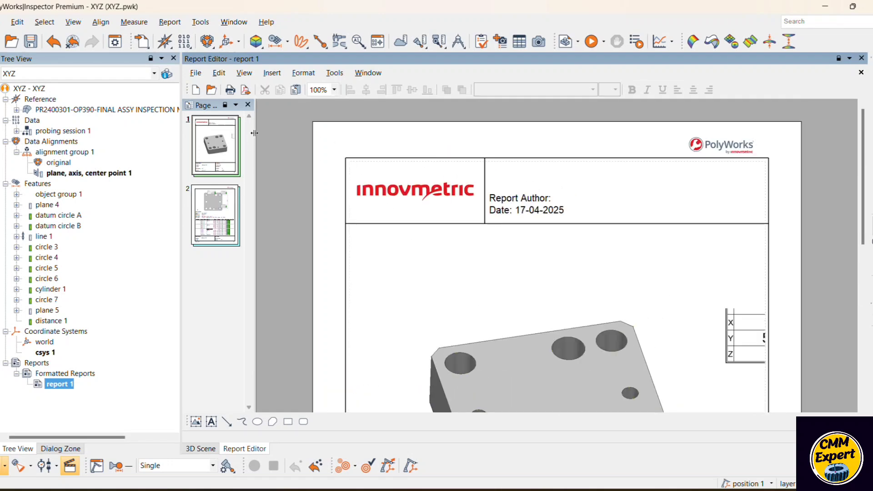
Step: Export the report as an Adobe PDF file named "XYZ_01_17.04.2025" in the PolyWorks documents folder
left_click(244, 89)
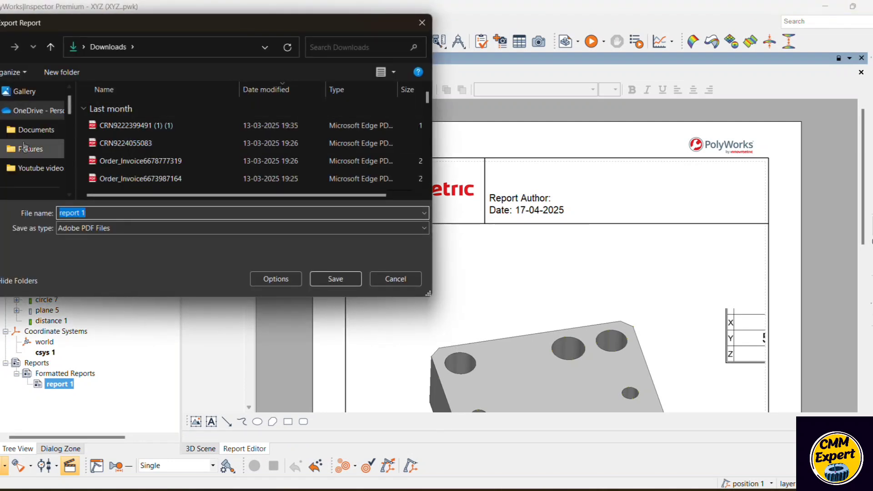
scroll(25, 146, "up", 1)
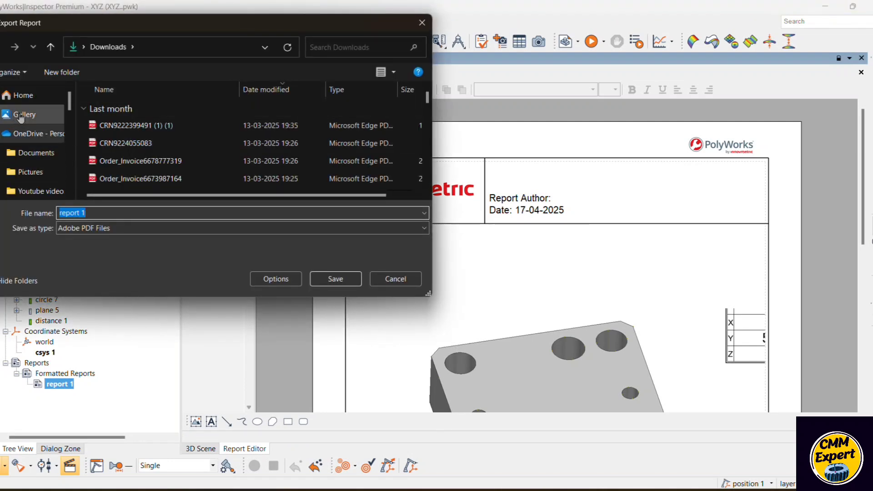
scroll(21, 144, "down", 3)
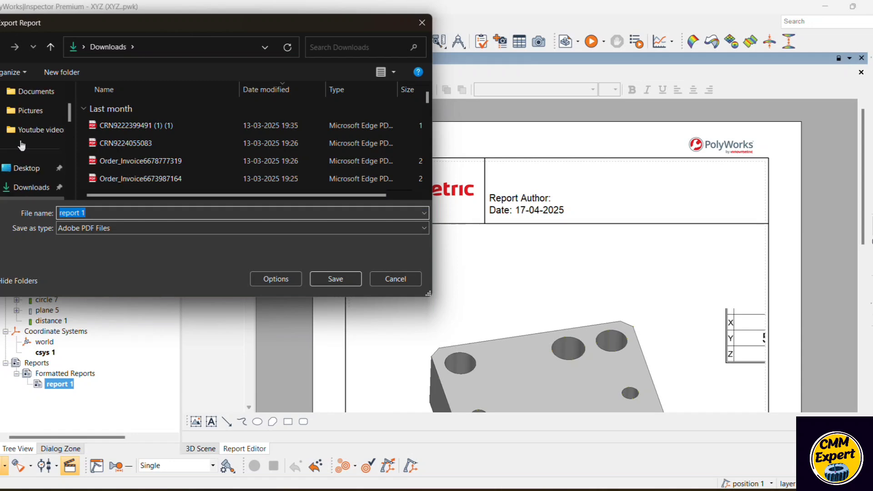
scroll(21, 145, "up", 3)
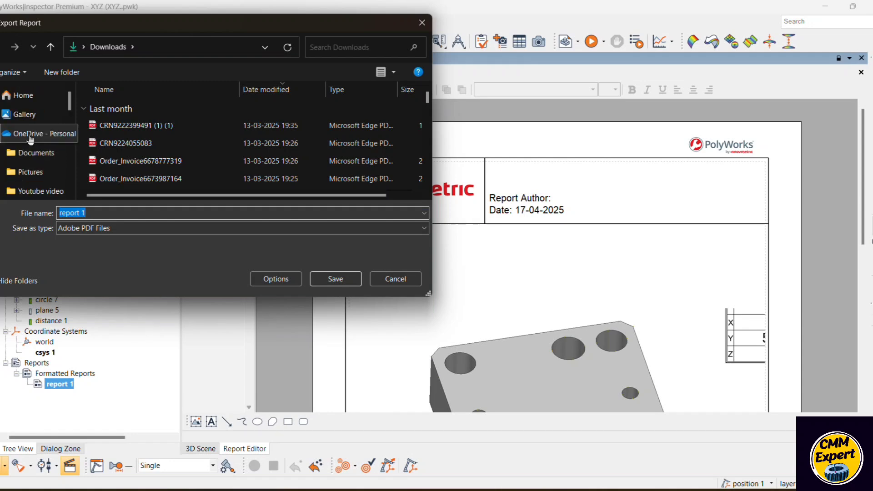
scroll(30, 141, "down", 5)
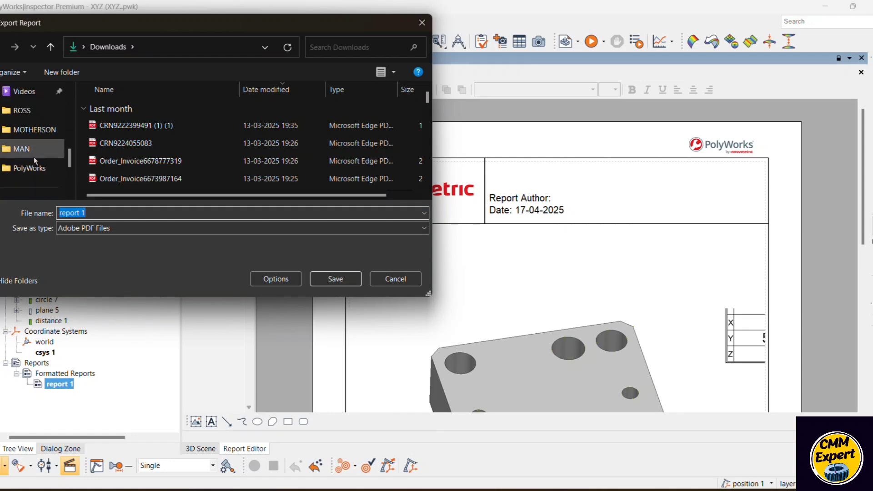
left_click(32, 168)
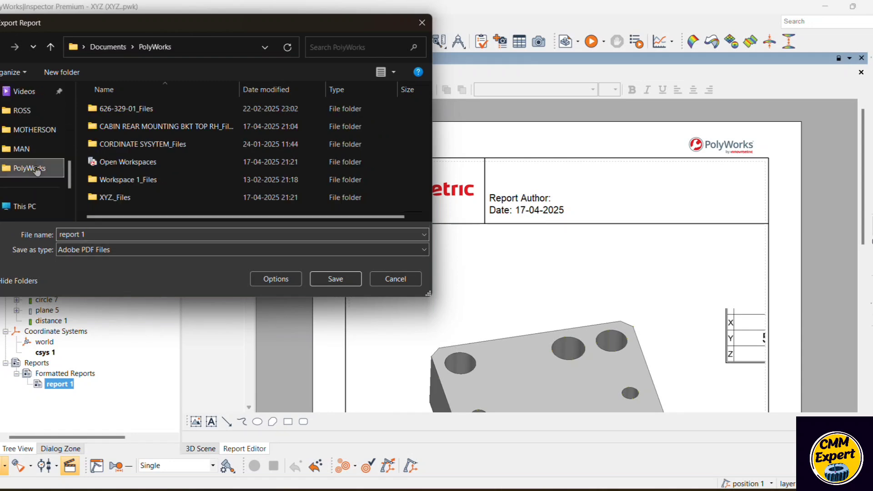
left_click(115, 232)
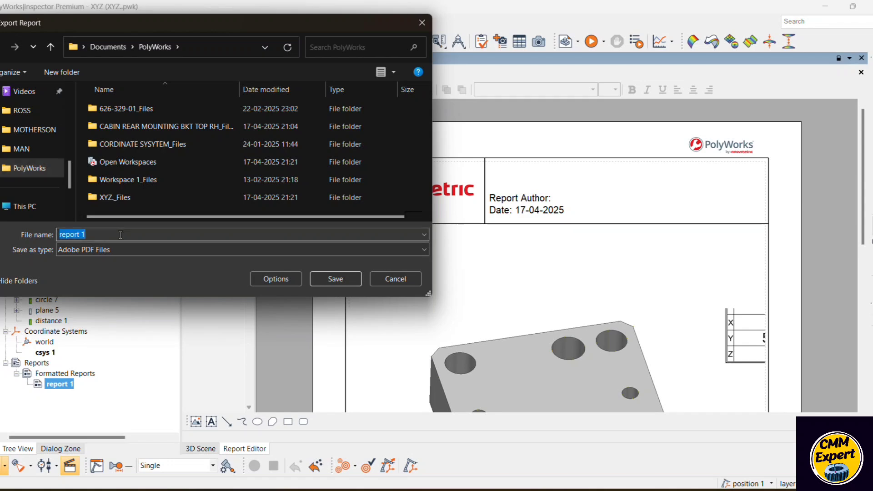
type("XY")
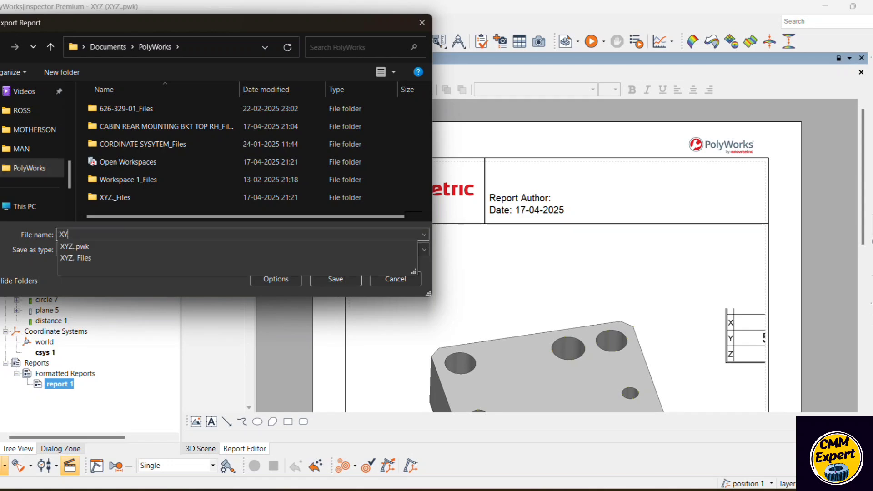
type("Z_01")
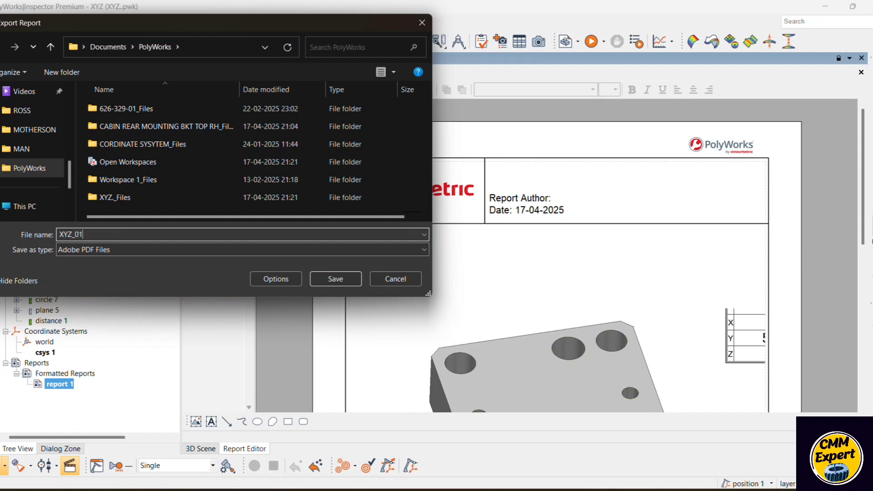
type("_17.04.2025")
key("Return")
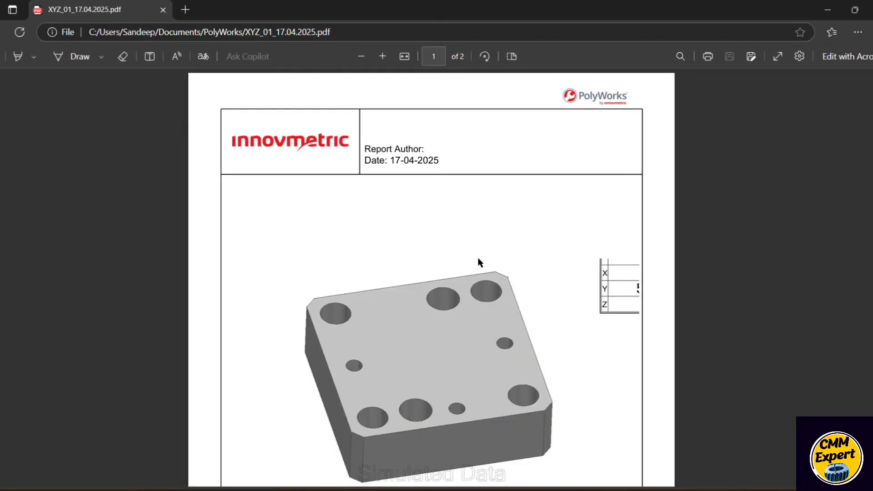
Step: Look through both pages of the exported PDF report, including the control view results table, and close it
scroll(478, 257, "down", 5)
scroll(478, 262, "down", 15)
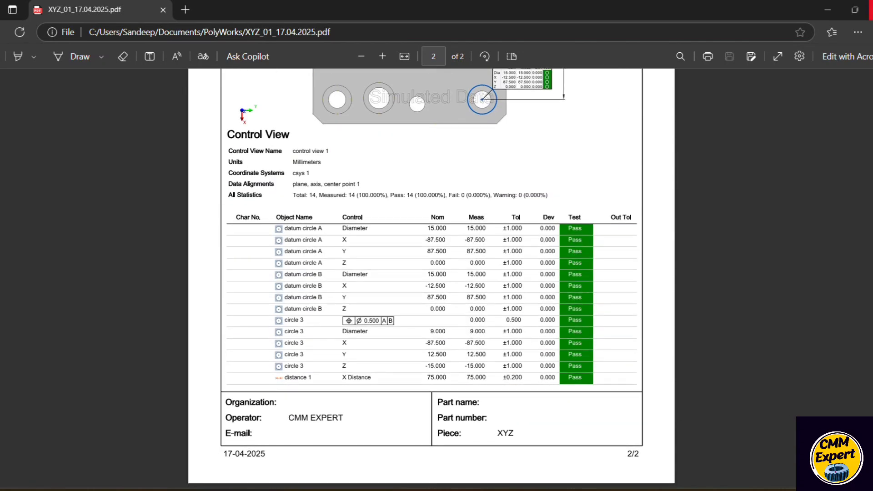
left_click(870, 8)
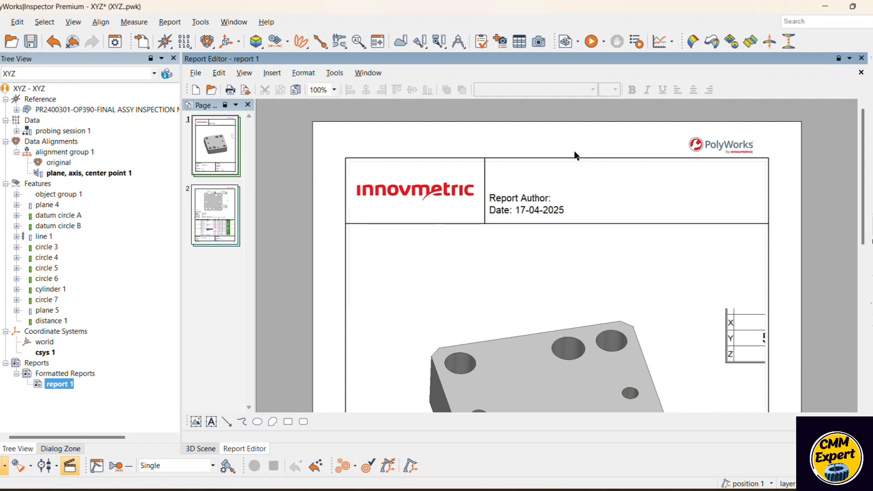
Step: Turn off measurement simulation, choose the PolyWorks Virtual Probe, and set the probing device to (None)
left_click(70, 468)
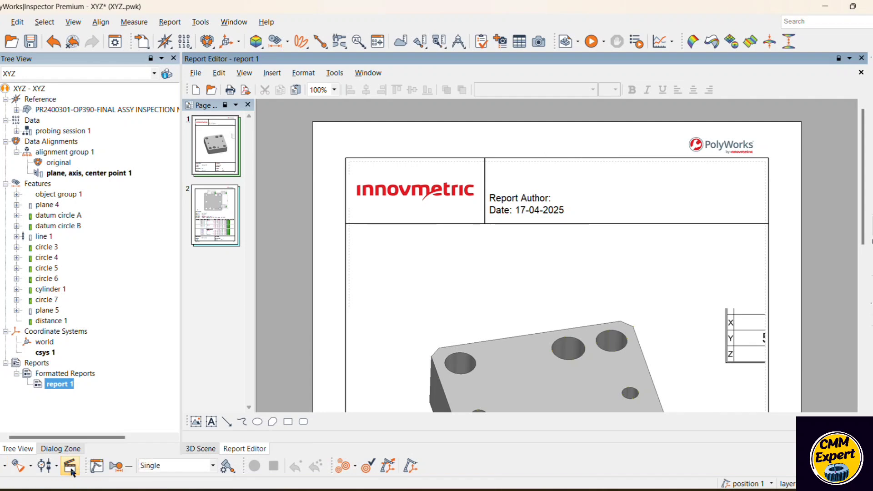
left_click(5, 467)
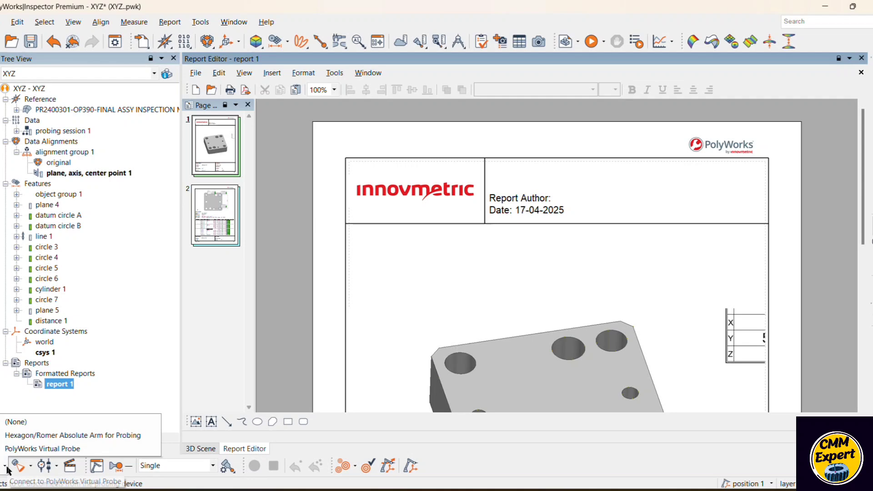
left_click(28, 448)
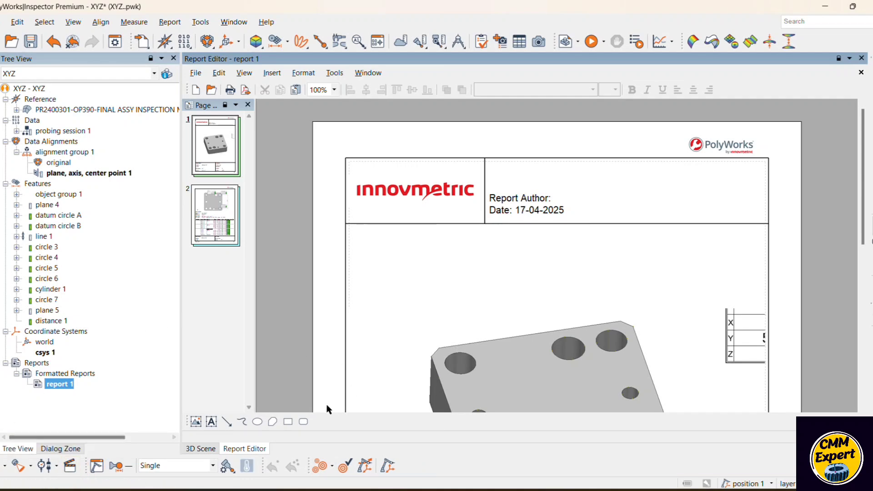
left_click(6, 467)
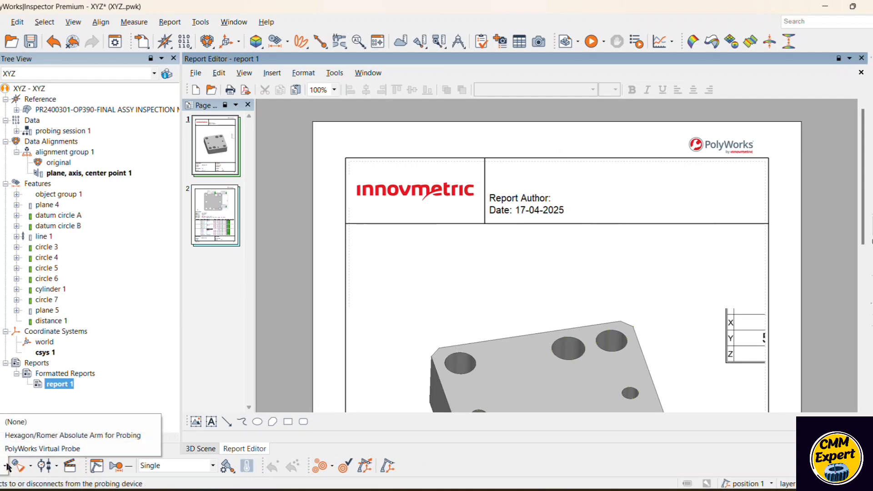
left_click(14, 419)
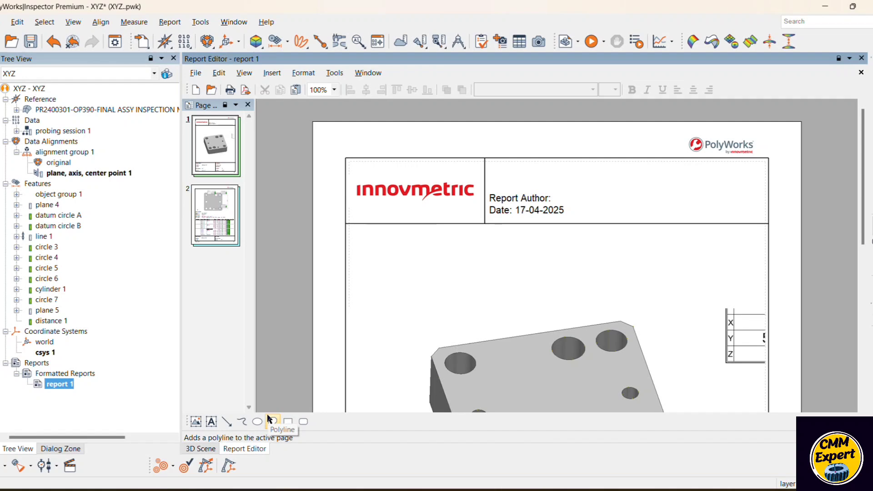
Step: Create a new piece from the current piece and launch Play Inspection with the autogenerated sequence, acknowledging the probing device message
left_click(565, 47)
left_click(420, 270)
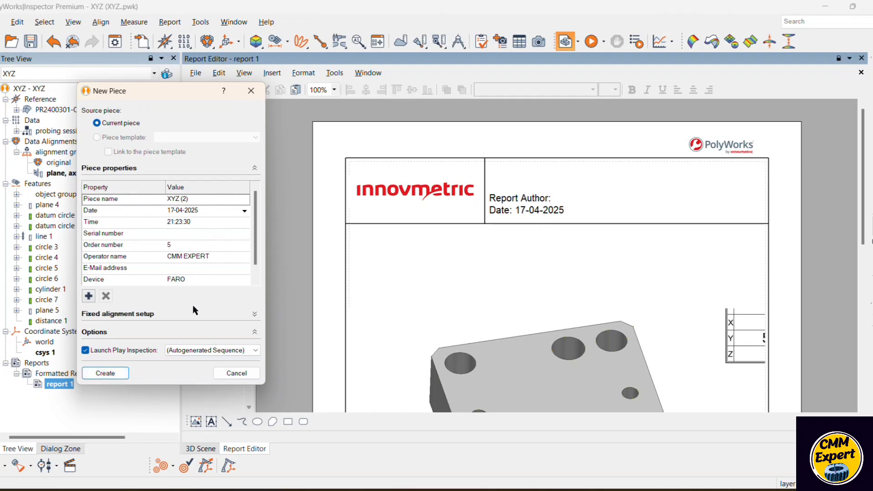
left_click(116, 375)
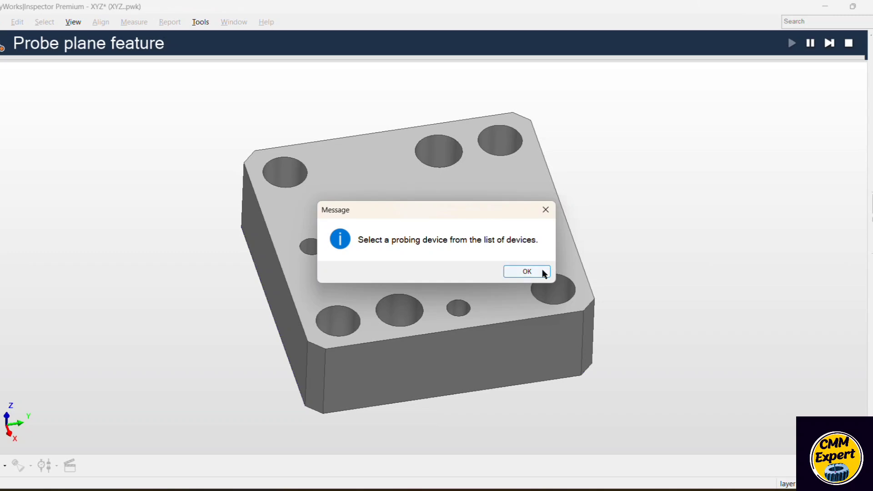
left_click(523, 271)
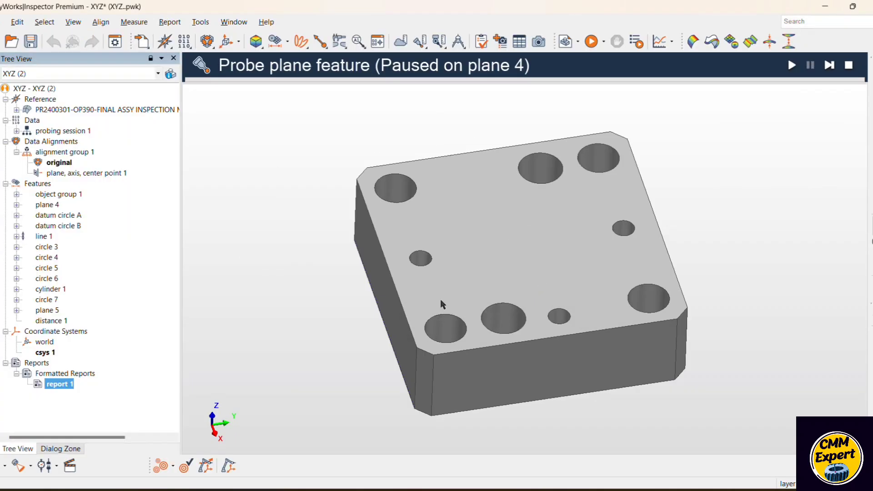